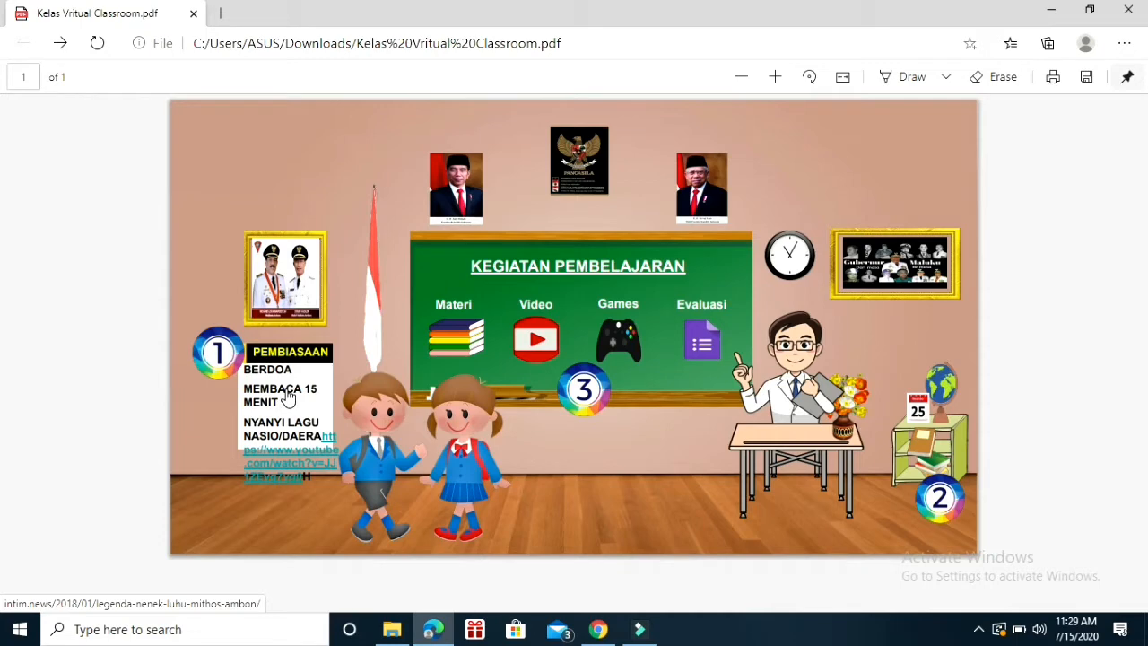
Open the reading article linked from MEMBACA 15 MENIT, look through its beginning, and return to the classroom PDF.
{"action": "left_click", "coordinate": [287, 397]}
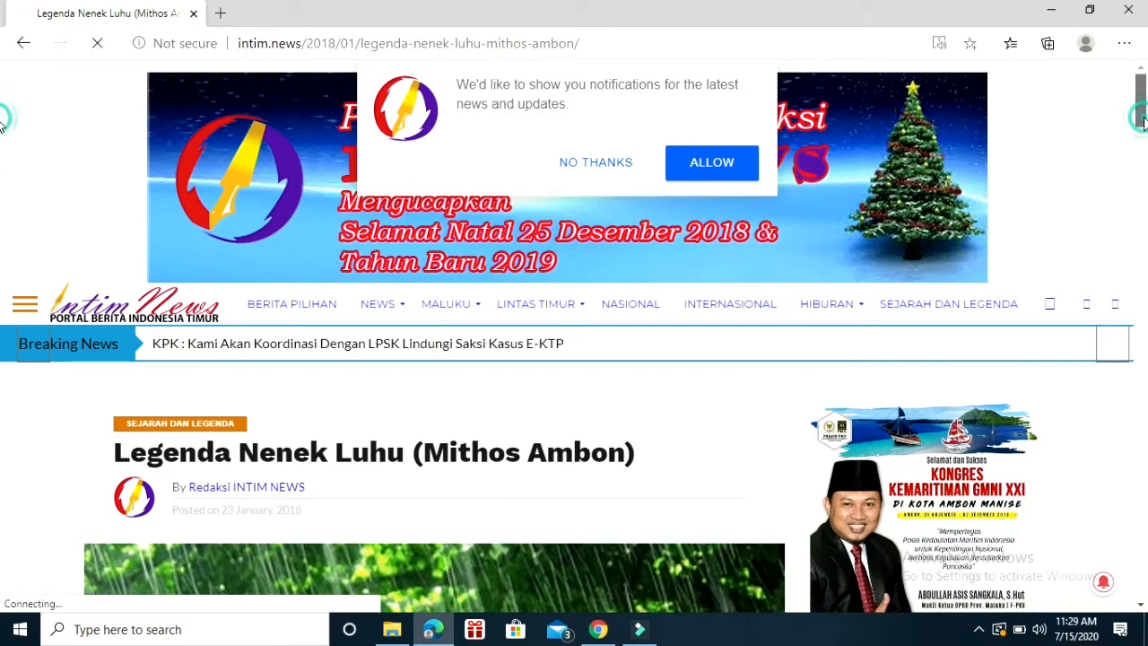
{"action": "left_click_drag", "start_coordinate": [1143, 124], "coordinate": [1143, 130]}
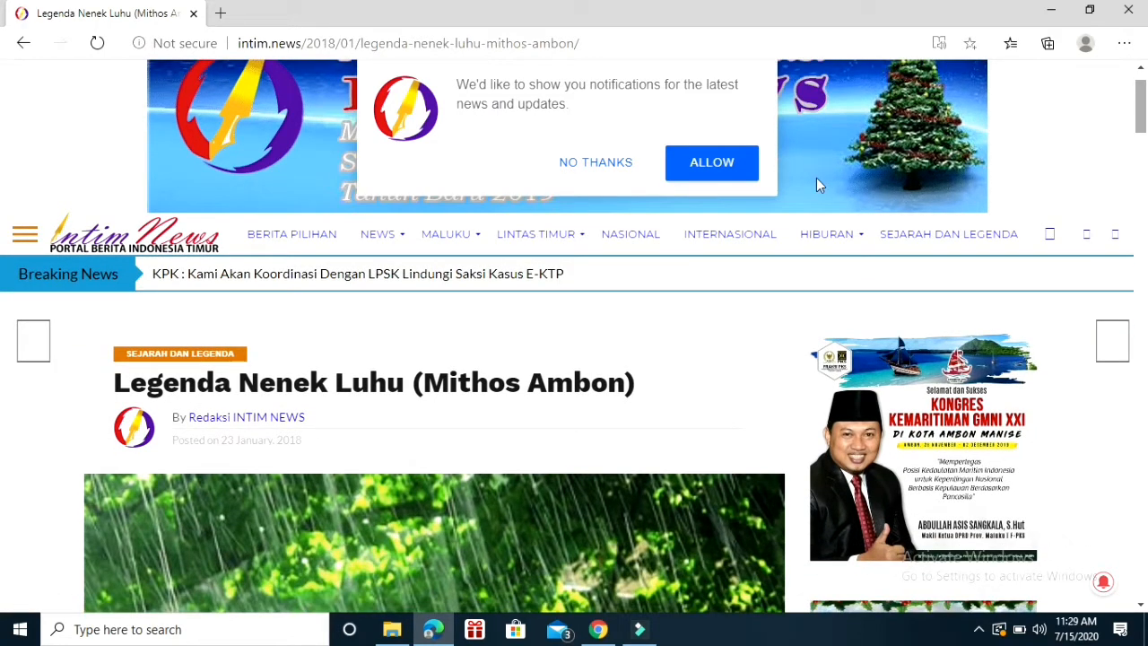
{"action": "left_click", "coordinate": [27, 49]}
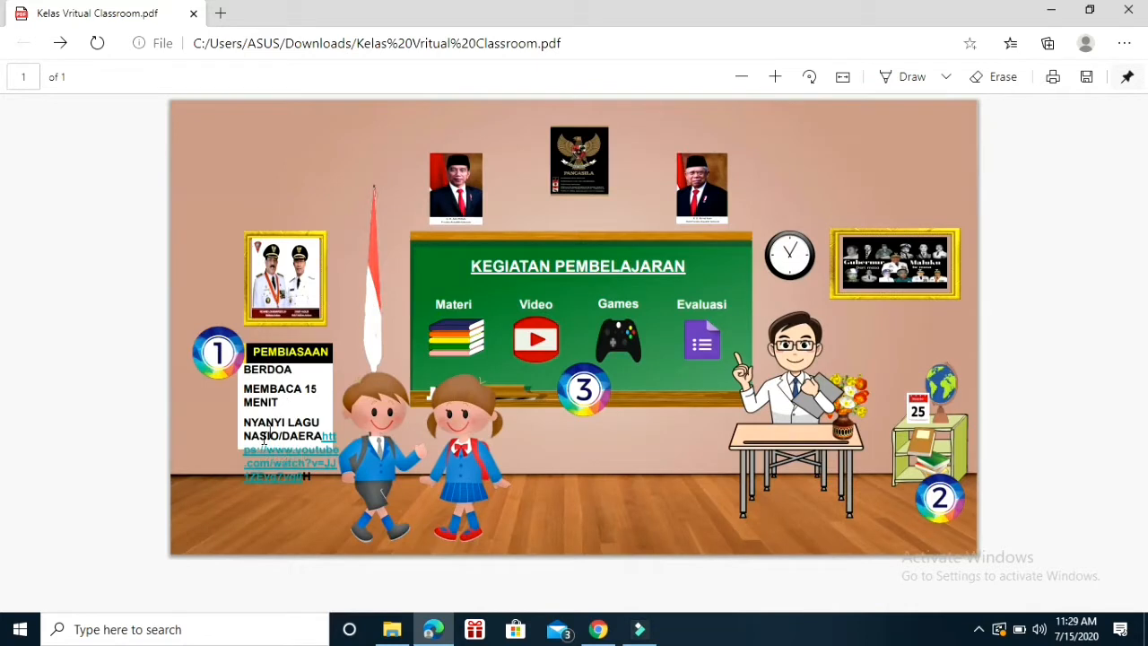
Open the YouTube song linked under NYANYI LAGU NASIO/DAERA, pause the video, and return to the classroom PDF.
{"action": "left_click", "coordinate": [325, 458]}
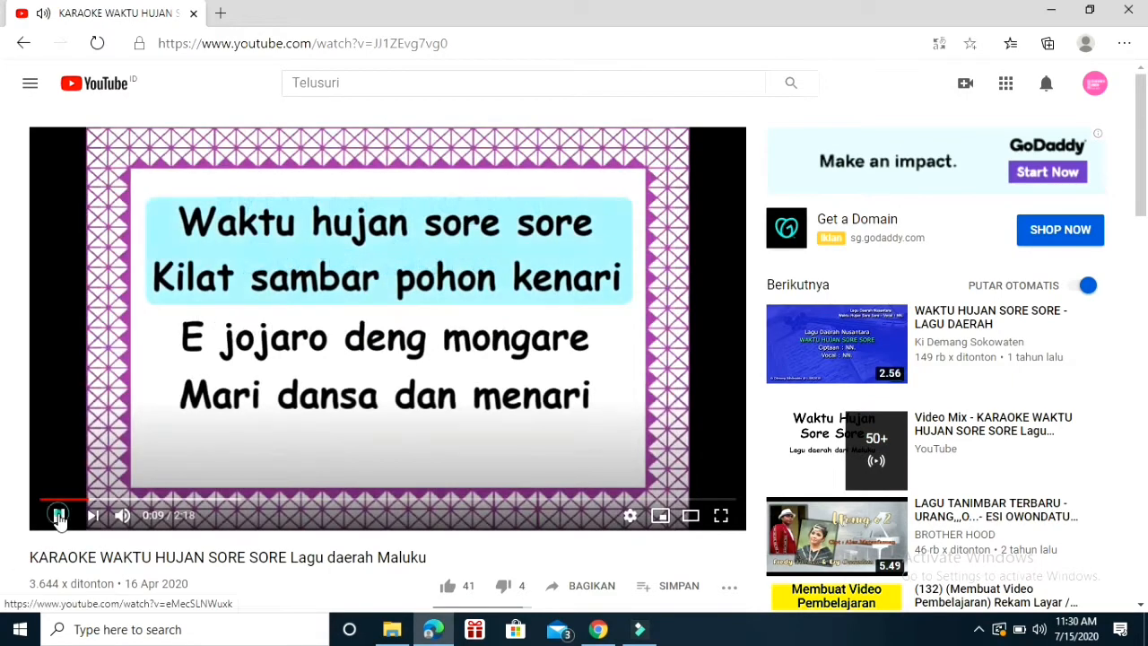
{"action": "left_click", "coordinate": [58, 516]}
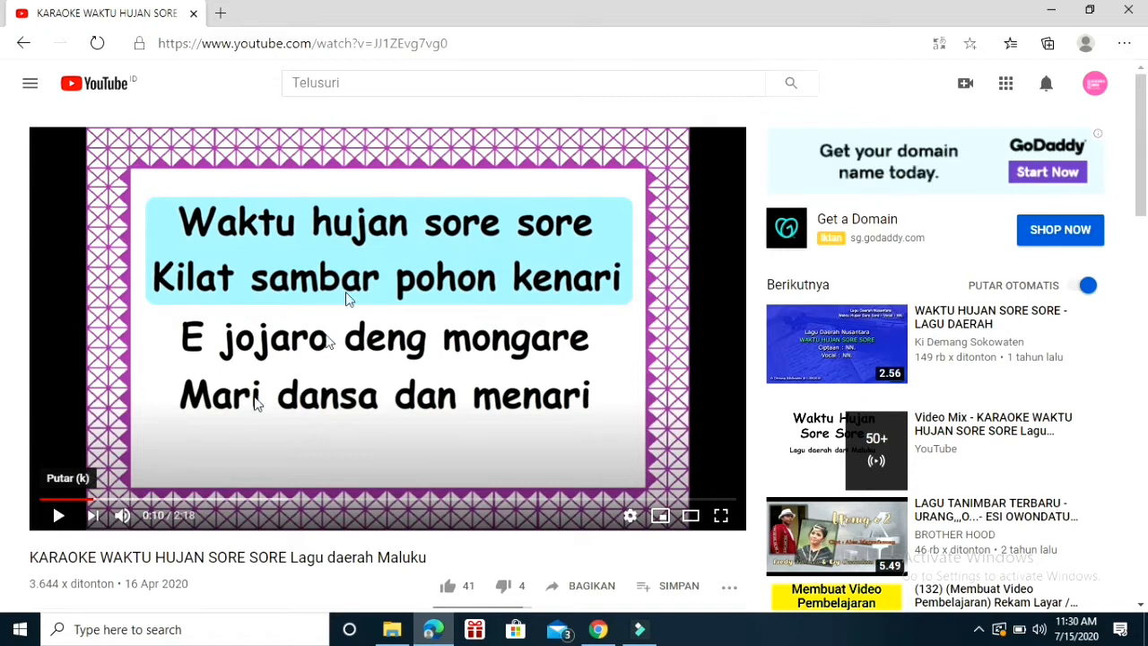
{"action": "left_click", "coordinate": [24, 44]}
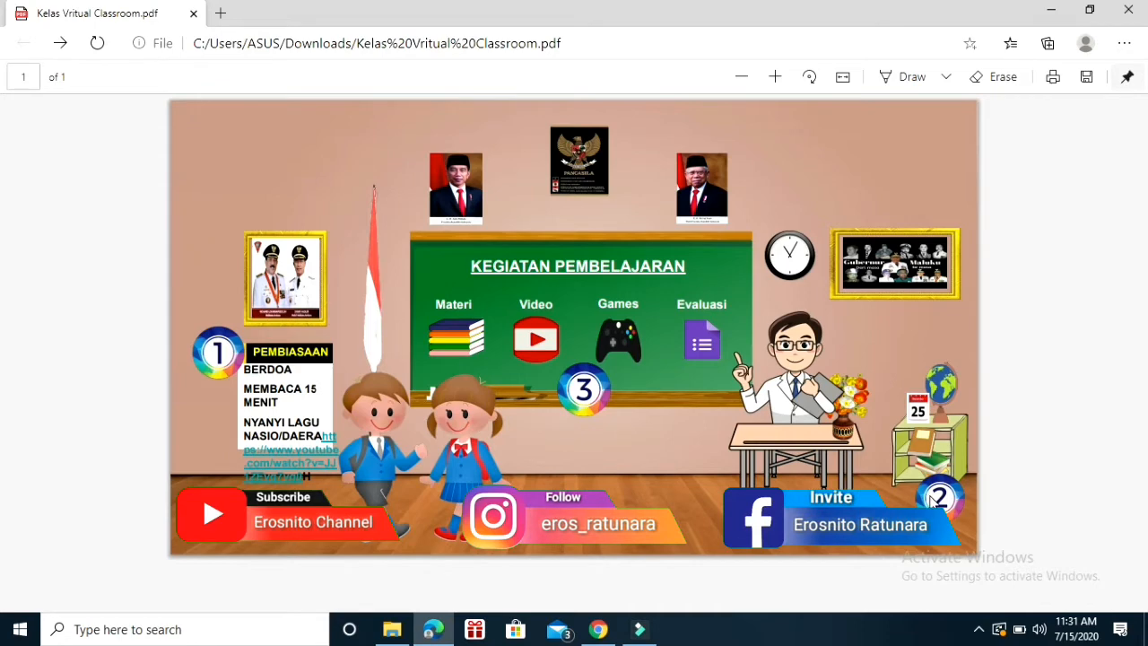
Open the attendance form linked from the bookshelf, review its questions, and return to the classroom PDF.
{"action": "left_click", "coordinate": [919, 448]}
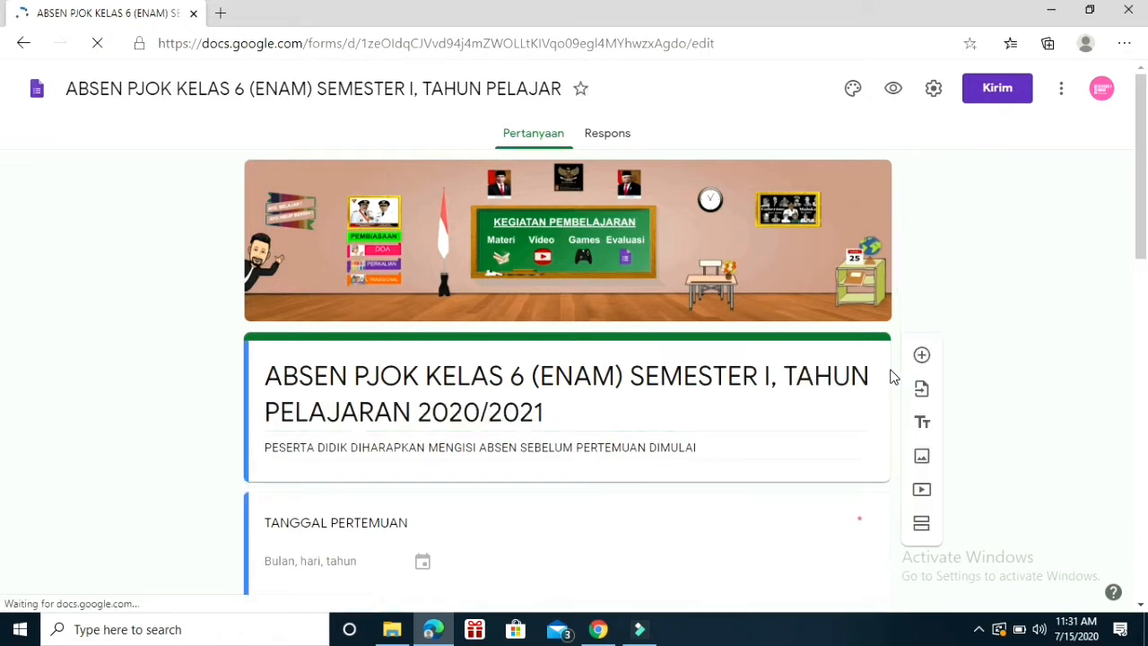
{"action": "left_click_drag", "start_coordinate": [1145, 150], "coordinate": [1146, 303]}
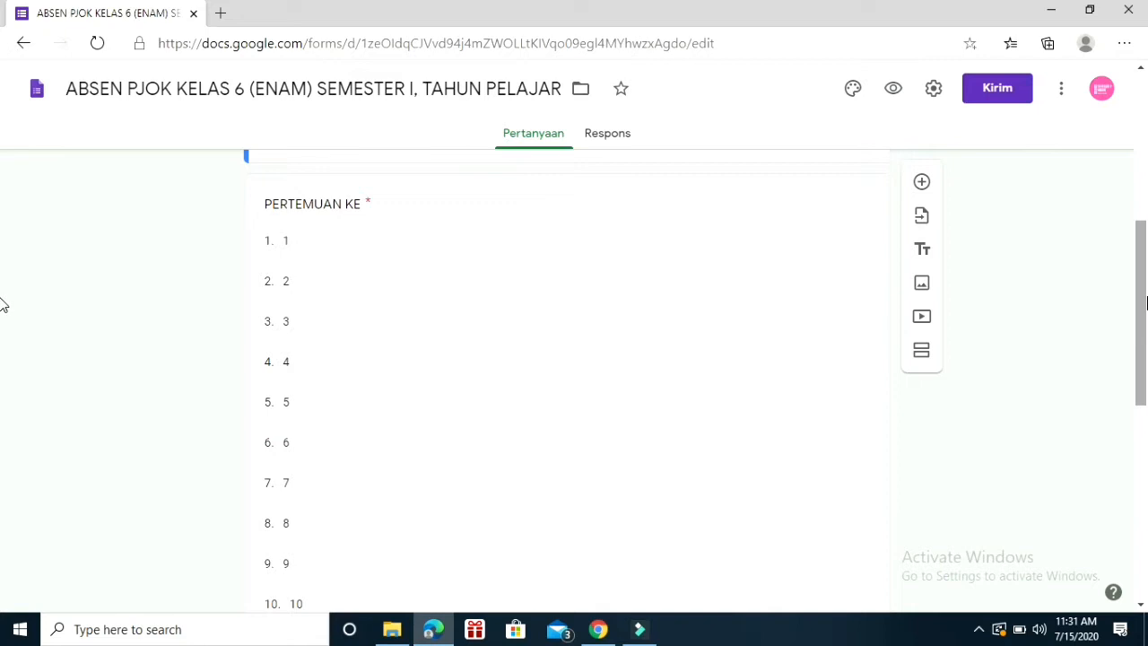
{"action": "left_click_drag", "start_coordinate": [1146, 303], "coordinate": [1146, 394]}
{"action": "left_click_drag", "start_coordinate": [1146, 421], "coordinate": [1145, 492]}
{"action": "scroll", "coordinate": [6, 243], "scroll_direction": "up", "scroll_amount": 15}
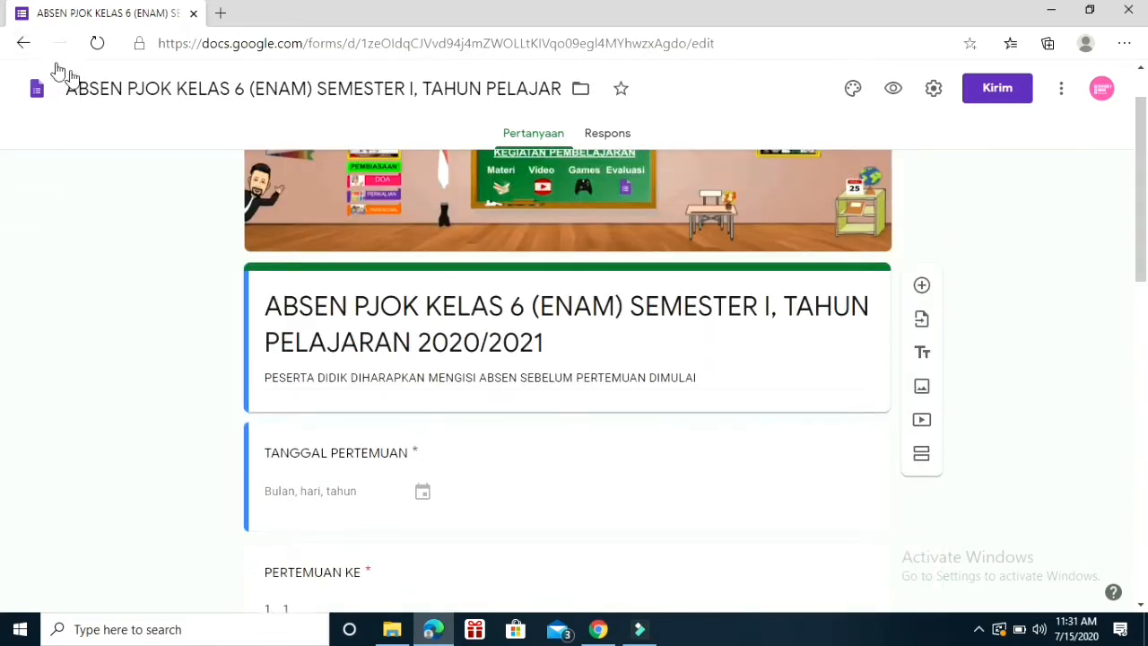
{"action": "left_click", "coordinate": [23, 45]}
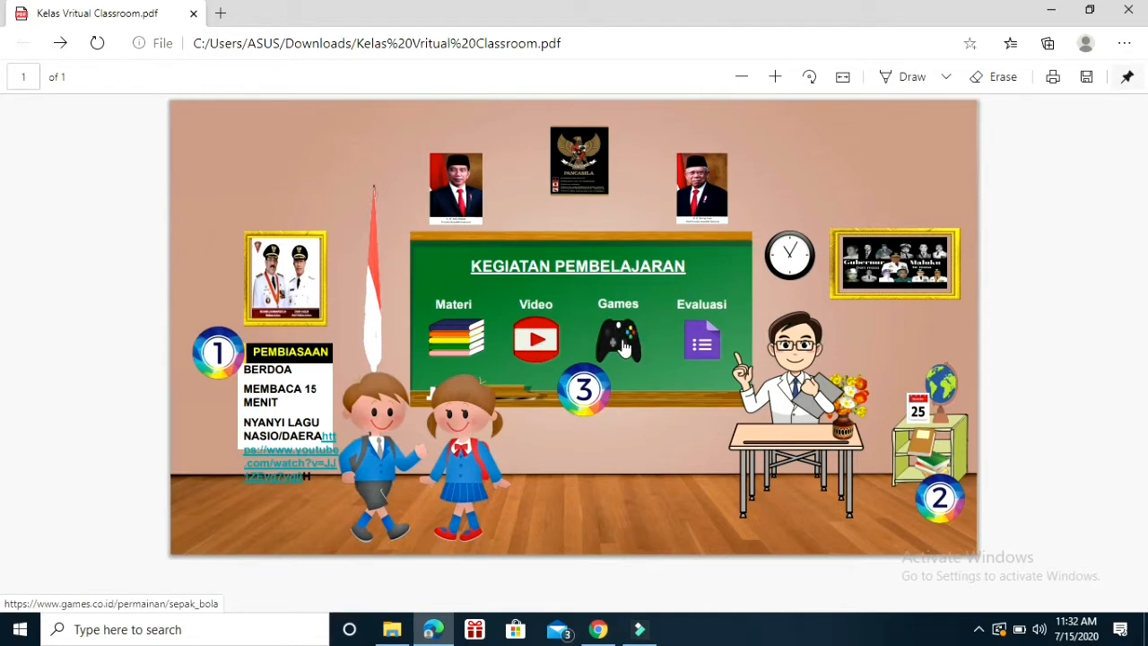
Open the exam form linked from Evaluasi on the blackboard, look it over, and return to the classroom PDF.
{"action": "left_click", "coordinate": [701, 346]}
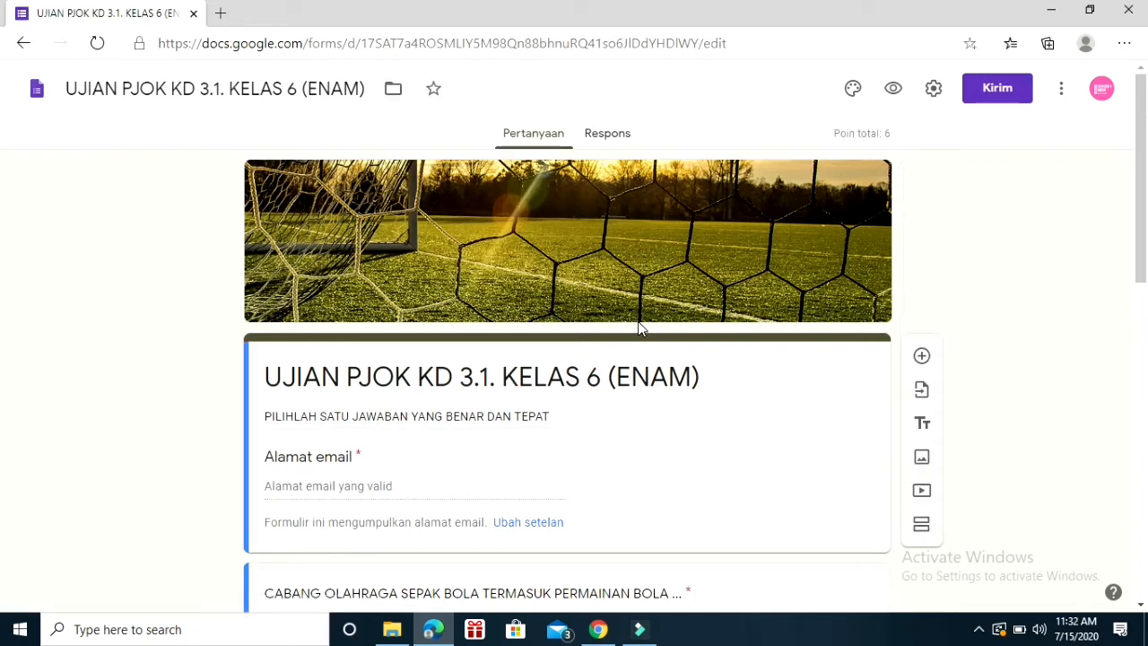
{"action": "scroll", "coordinate": [3, 225], "scroll_direction": "down", "scroll_amount": 1}
{"action": "left_click_drag", "start_coordinate": [1144, 222], "coordinate": [1129, 170]}
{"action": "left_click", "coordinate": [24, 45]}
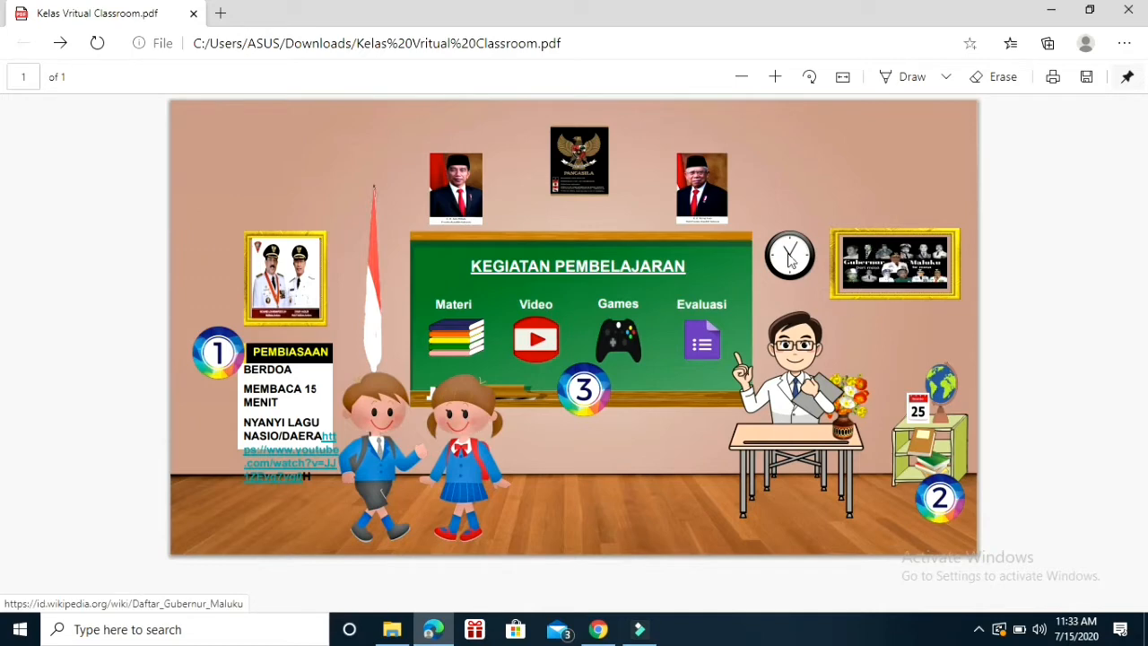
Open the Wikipedia page linked from the Maluku governors picture, skim it to the end, and return to the classroom PDF.
{"action": "left_click", "coordinate": [888, 276]}
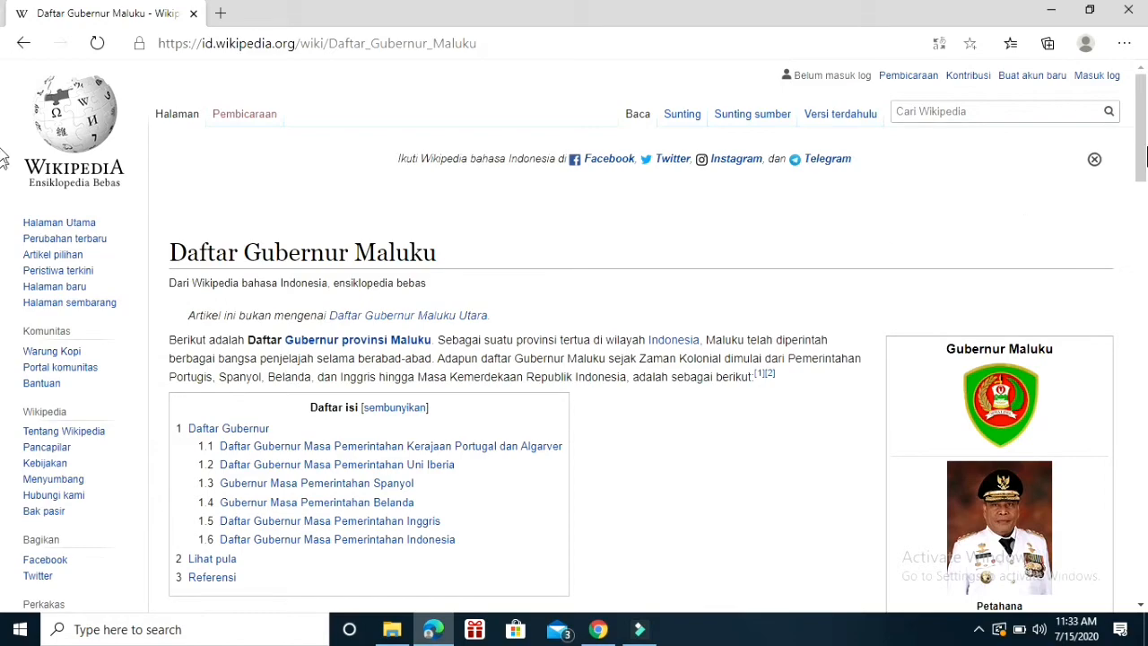
{"action": "left_click_drag", "start_coordinate": [1145, 155], "coordinate": [1145, 510]}
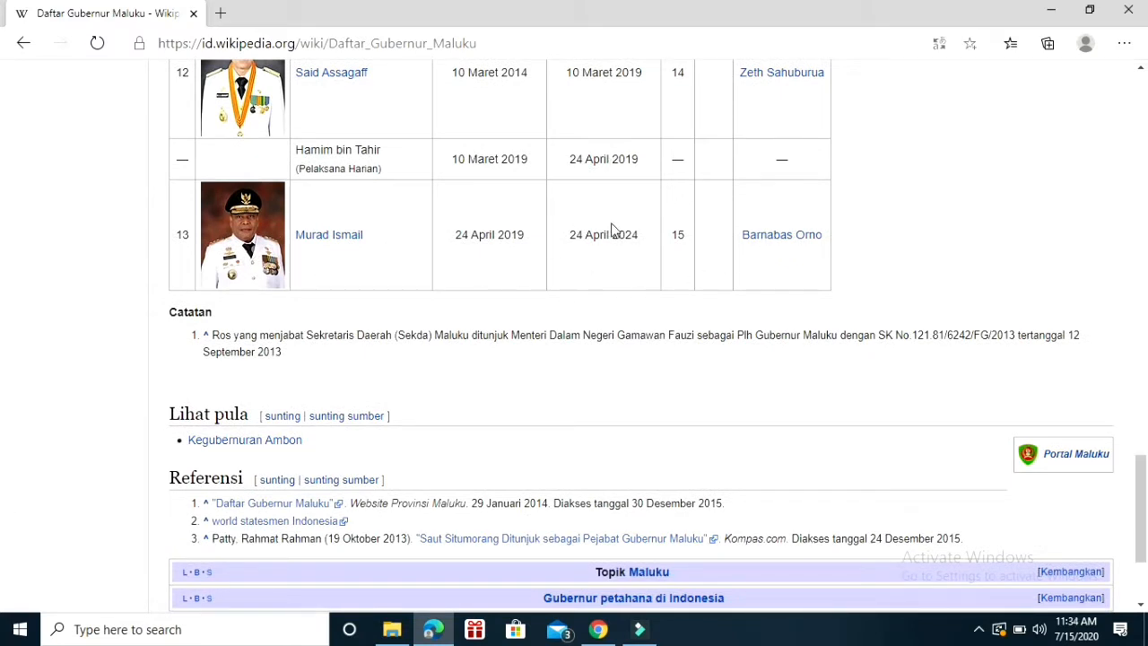
{"action": "left_click", "coordinate": [20, 45]}
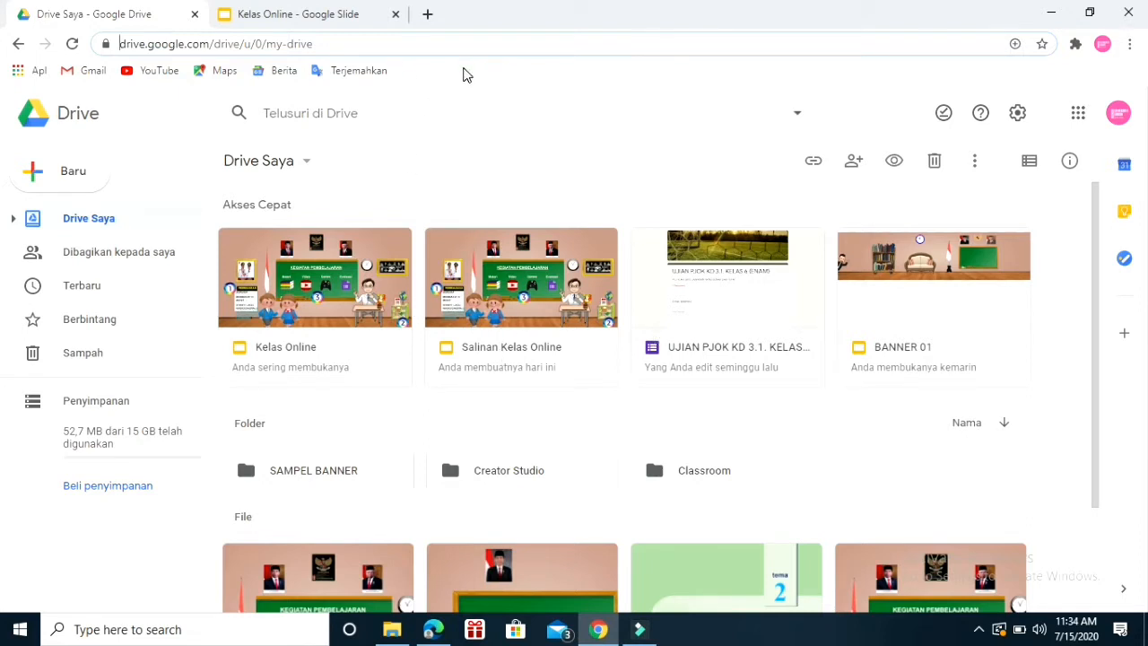
Switch to Chrome, open Google Classroom in a new tab, and enter the KELAS 6 (ENAM) class.
{"action": "left_click", "coordinate": [429, 15]}
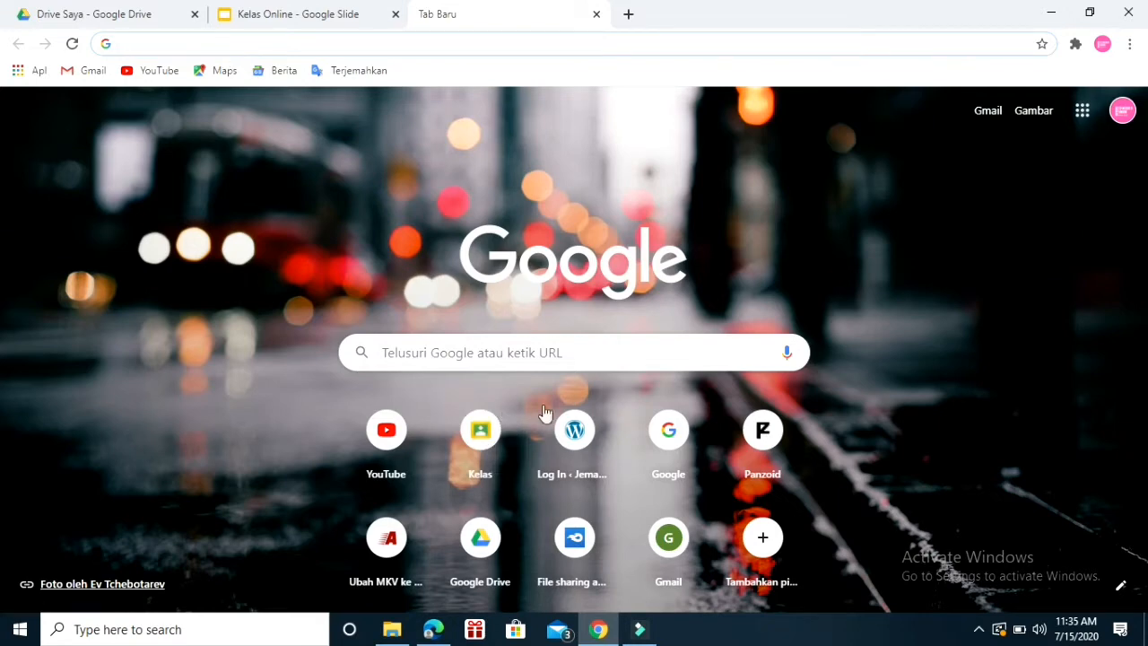
{"action": "left_click", "coordinate": [481, 448]}
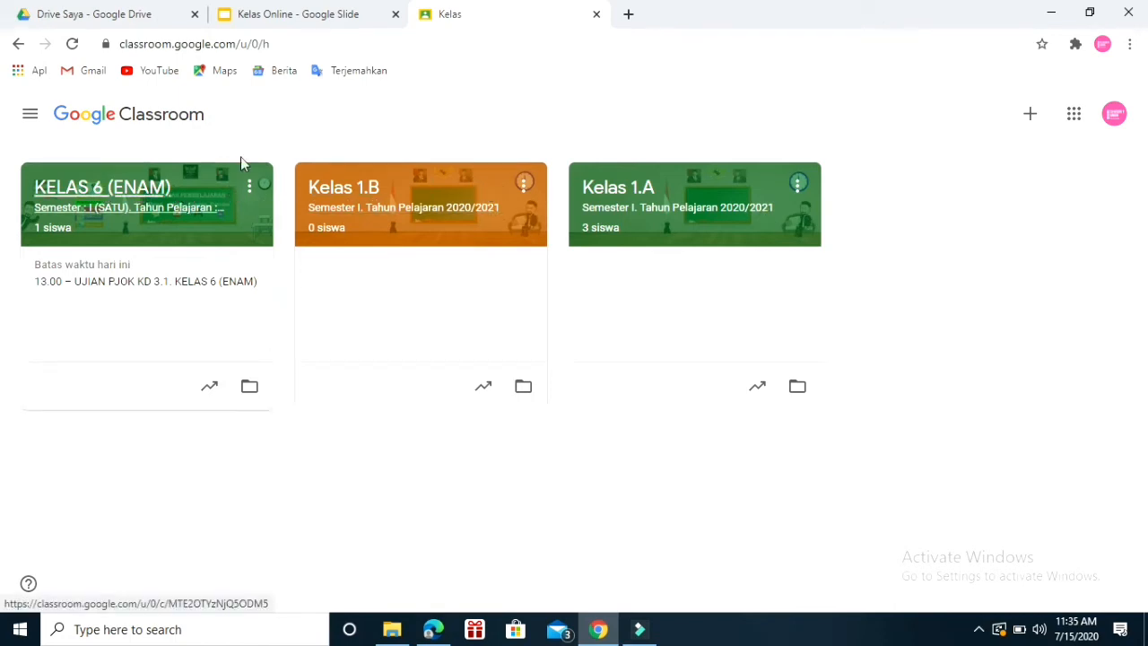
{"action": "left_click", "coordinate": [197, 195]}
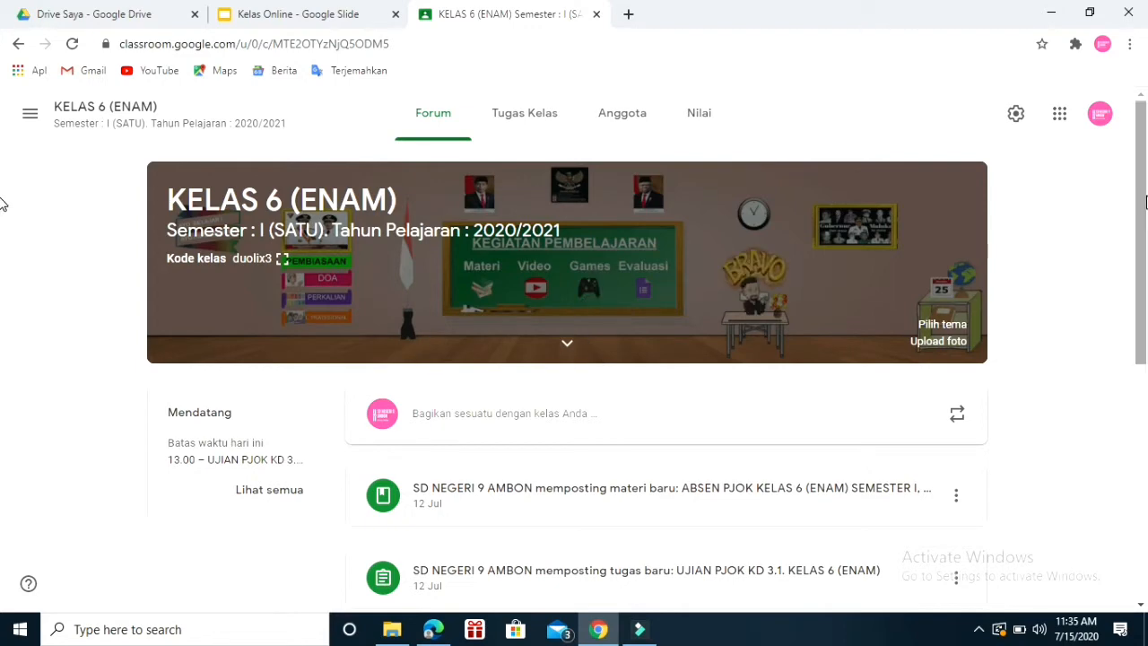
{"action": "left_click_drag", "start_coordinate": [1145, 196], "coordinate": [1124, 171]}
{"action": "scroll", "coordinate": [1125, 172], "scroll_direction": "up", "scroll_amount": 1}
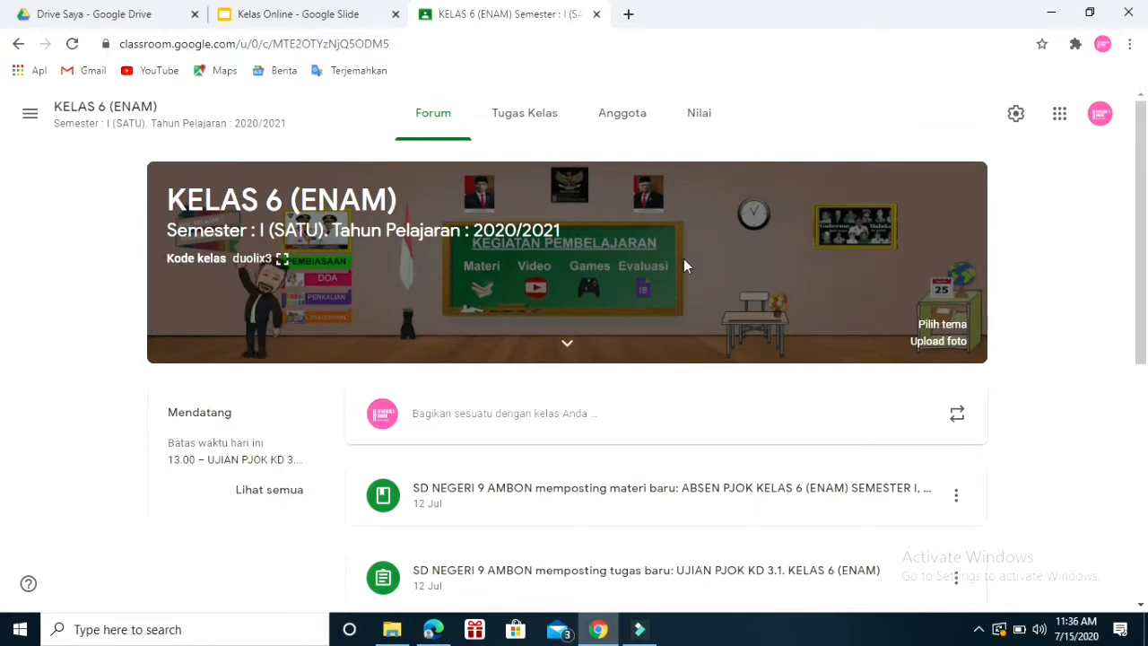
Create a new Tugas assignment in the class's Tugas Kelas, titled "PEMBELAJARAN JUMAT 16 JULI 2020".
{"action": "left_click", "coordinate": [515, 119]}
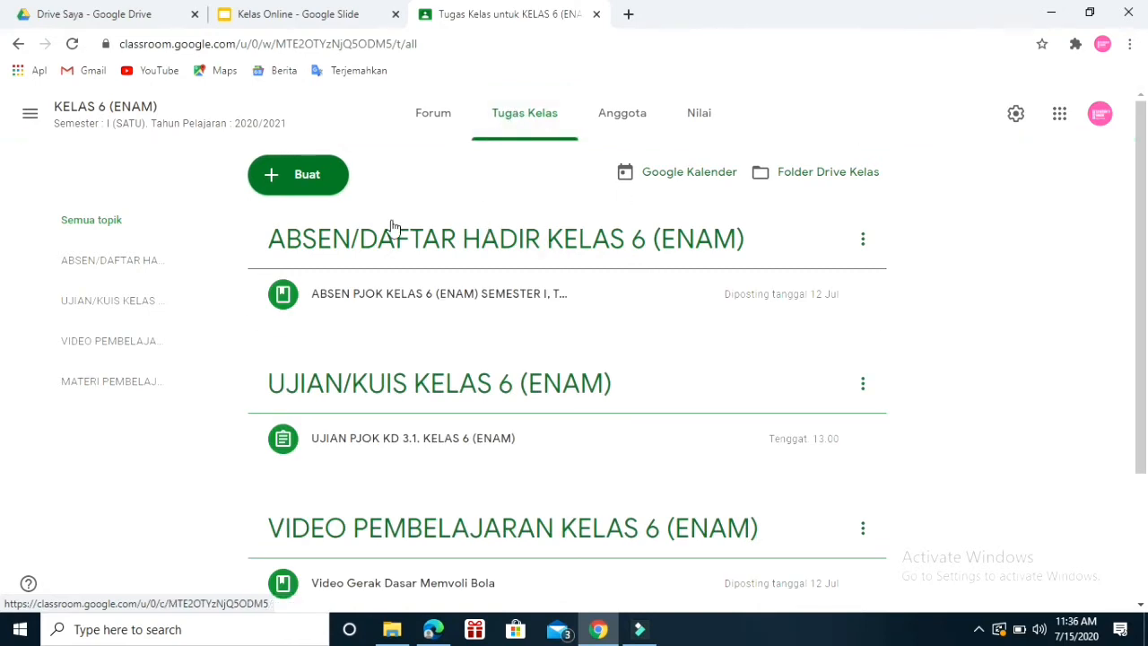
{"action": "left_click", "coordinate": [304, 184]}
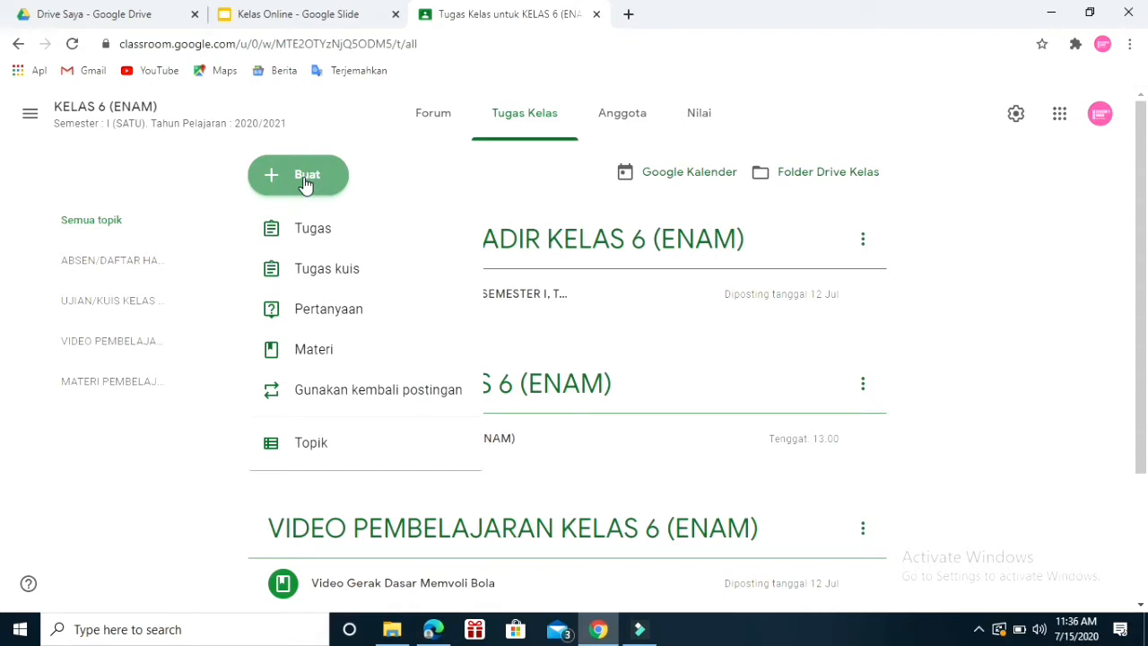
{"action": "left_click", "coordinate": [334, 233]}
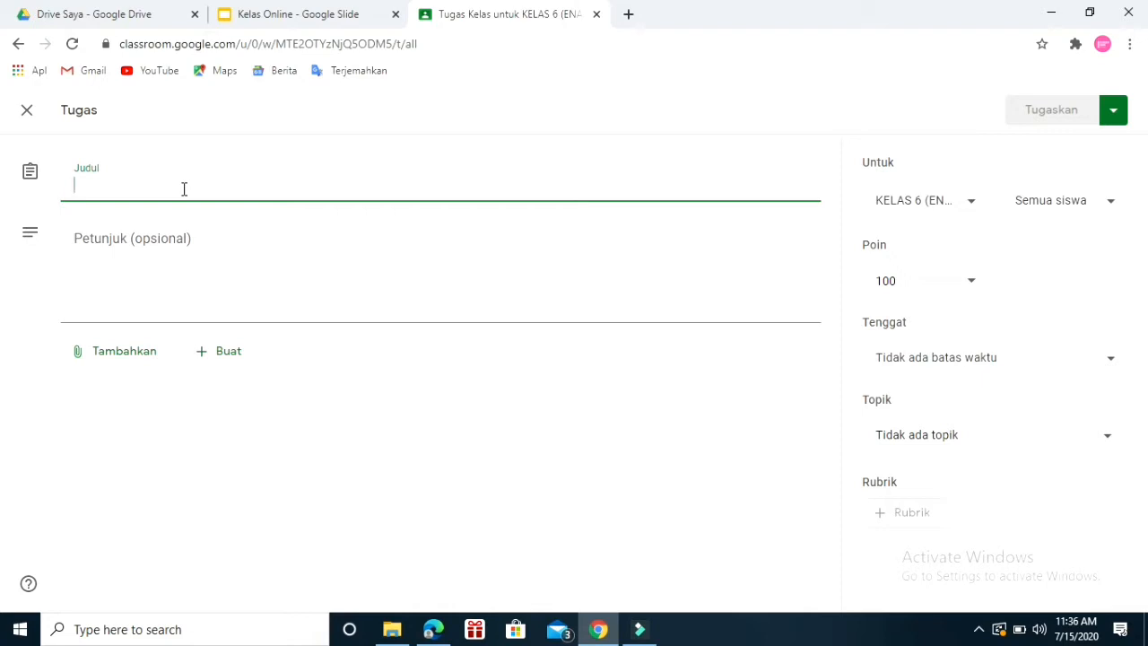
{"action": "type", "text": "P"}
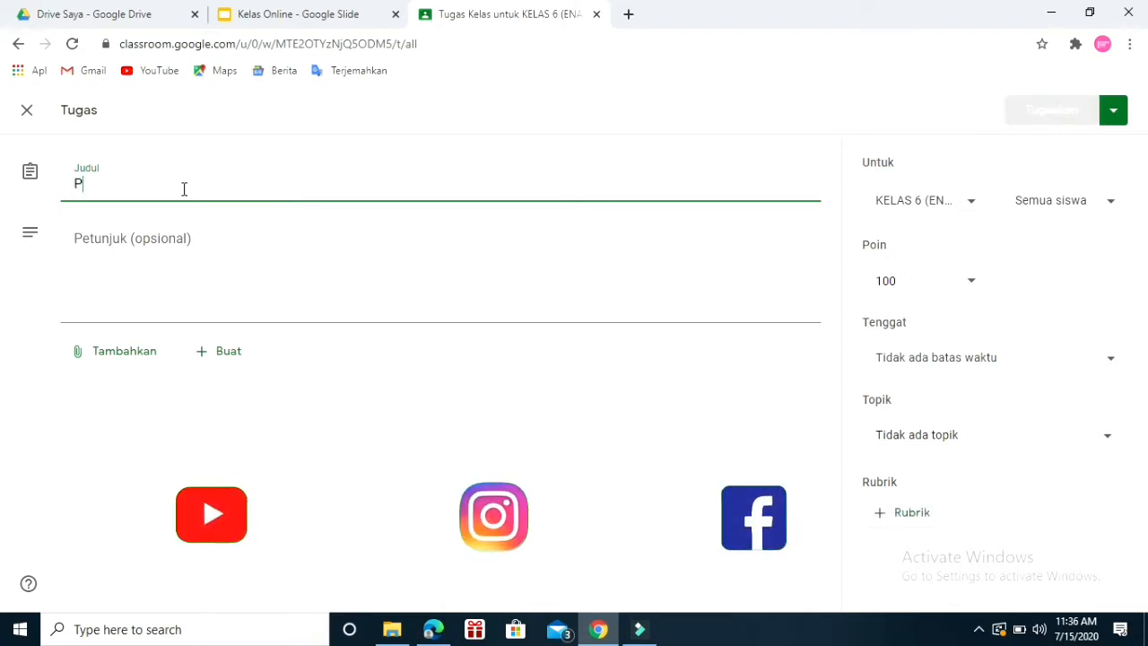
{"action": "type", "text": "EMBELAJARAN "}
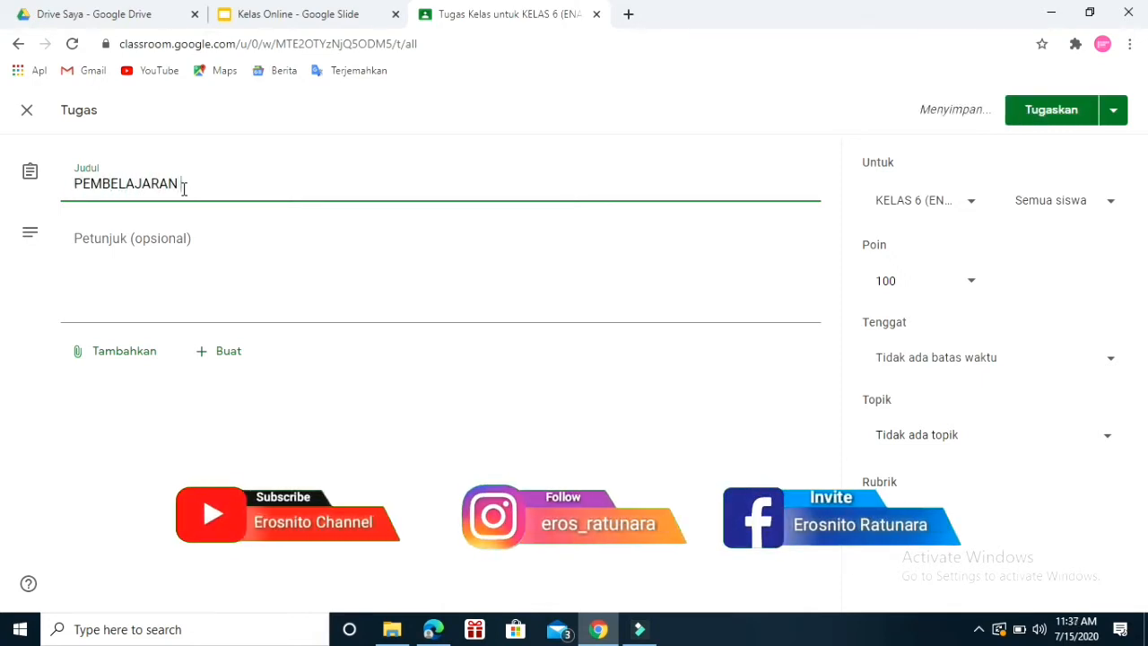
{"action": "type", "text": "JUMAT"}
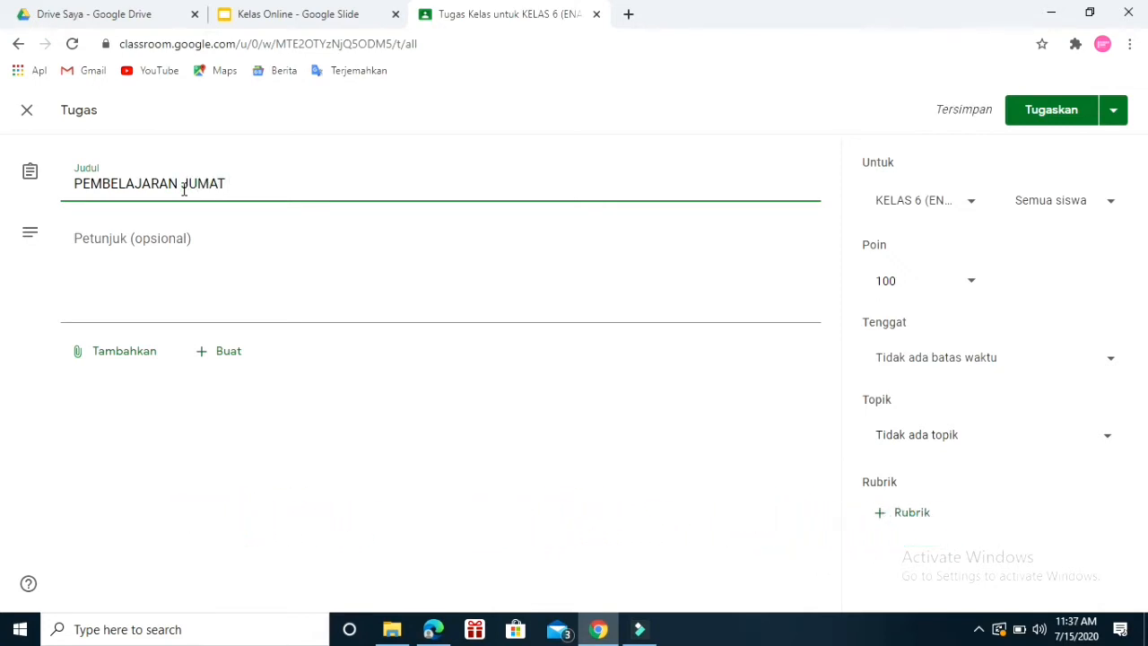
{"action": "type", "text": " 16"}
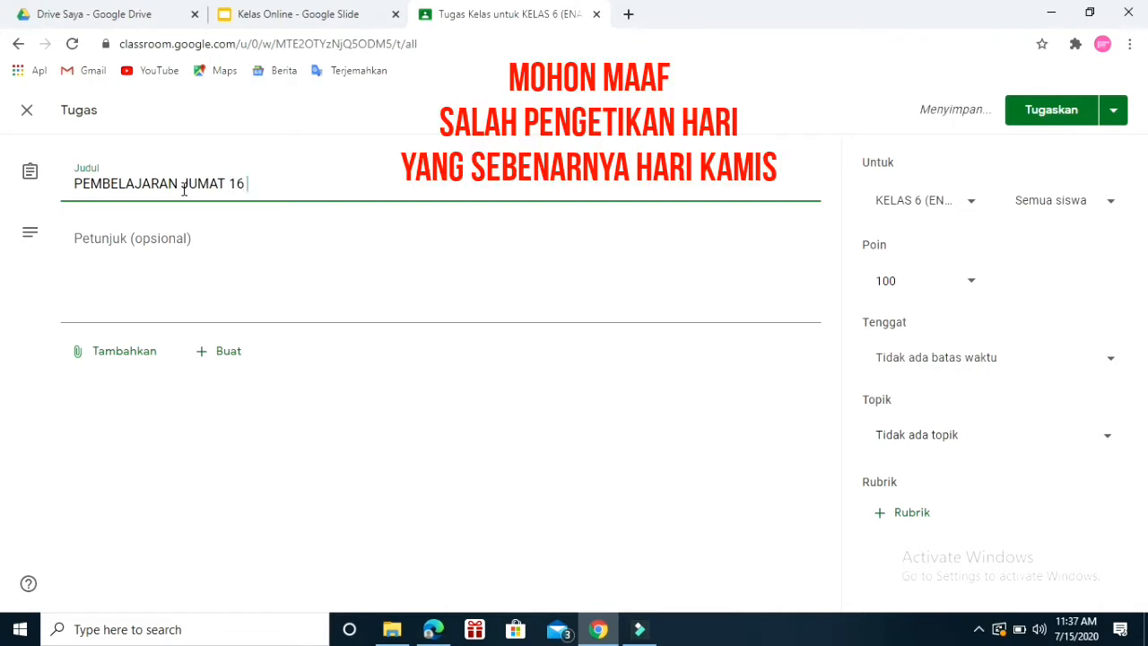
{"action": "type", "text": " JULI 2020"}
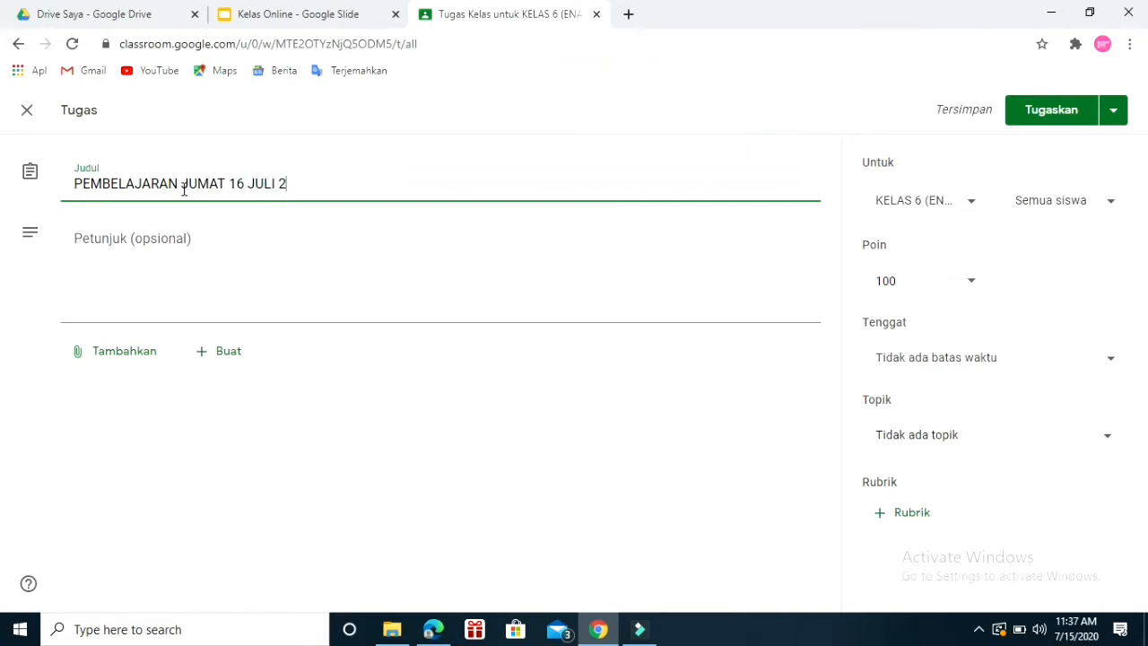
Review the learning stages in the classroom PDF in Edge, and return to the assignment draft in Chrome.
{"action": "left_click", "coordinate": [120, 235]}
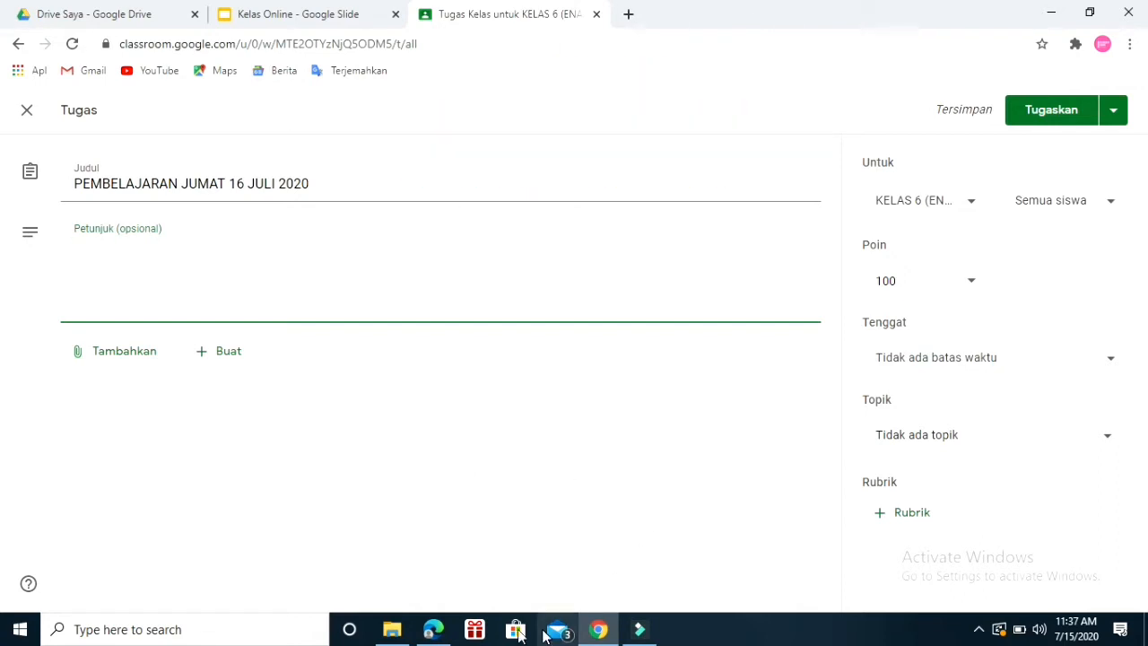
{"action": "left_click", "coordinate": [431, 632]}
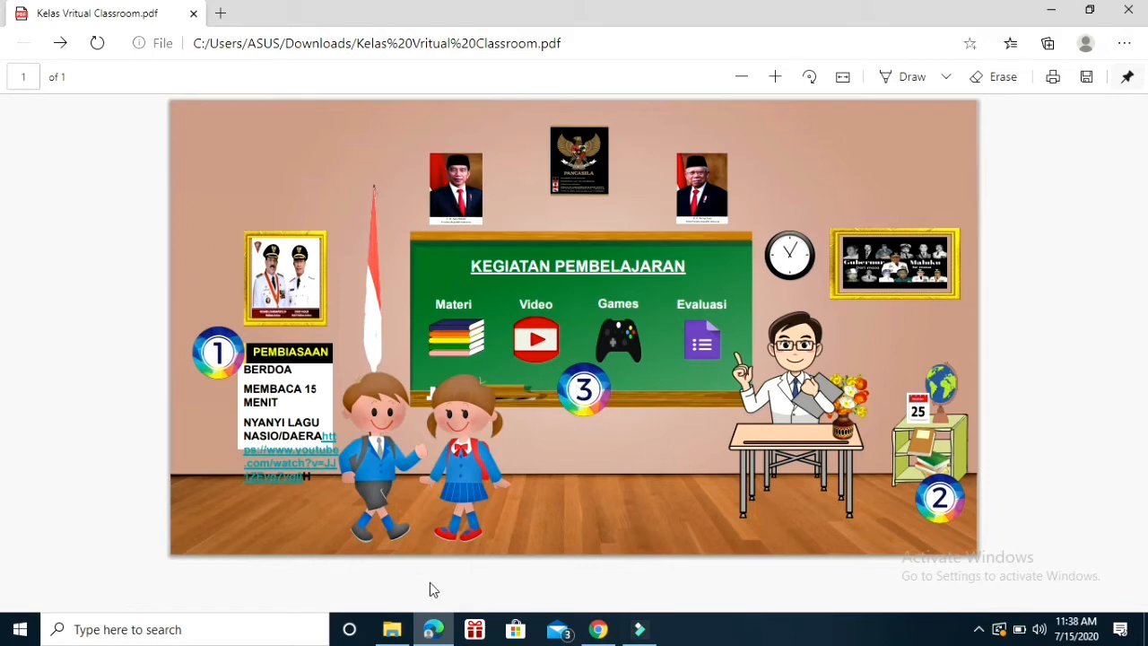
{"action": "left_click", "coordinate": [599, 632]}
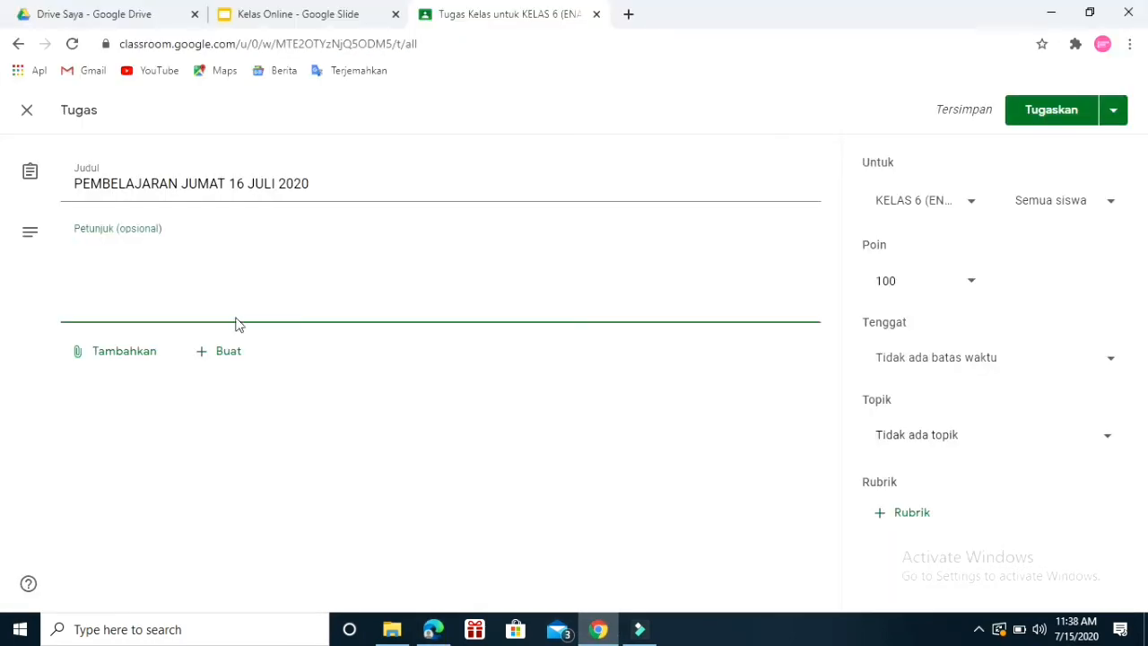
Begin the assignment's instructions with "LAKUKANLAH PEMBELAJARAN SECARA MANDIRI DENGAN MENGIKUTI TAHAPAN-TAHAPAN YANG TELAH ADA PADA FILE PDF BERIKUT :".
{"action": "left_click", "coordinate": [139, 246]}
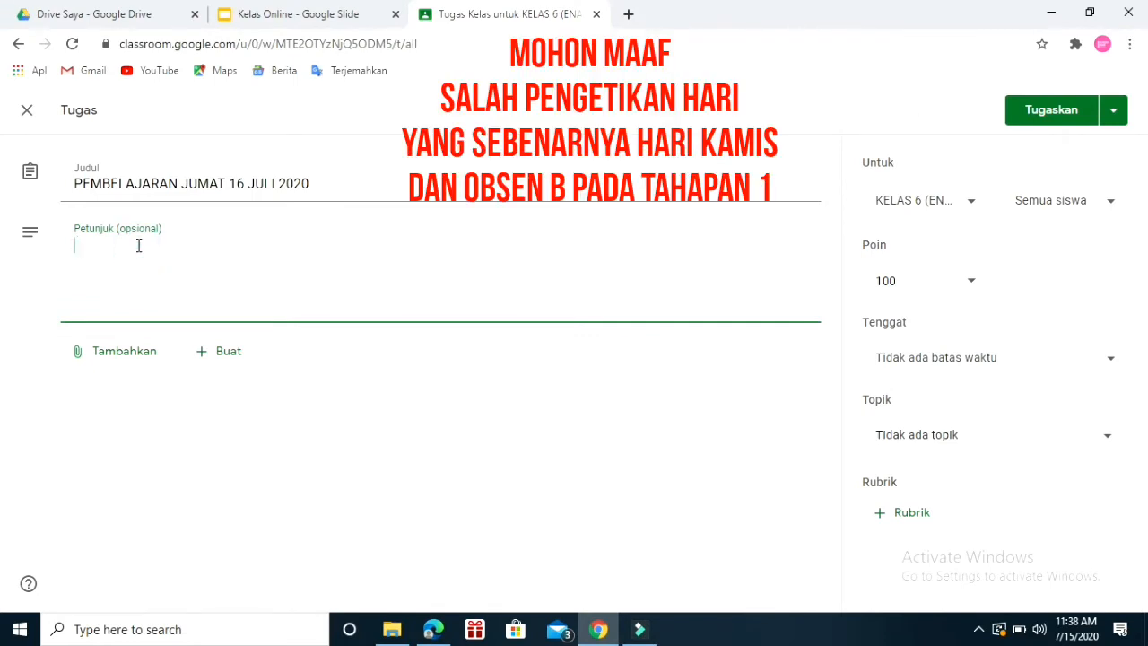
{"action": "type", "text": "LAKUKAN AH"}
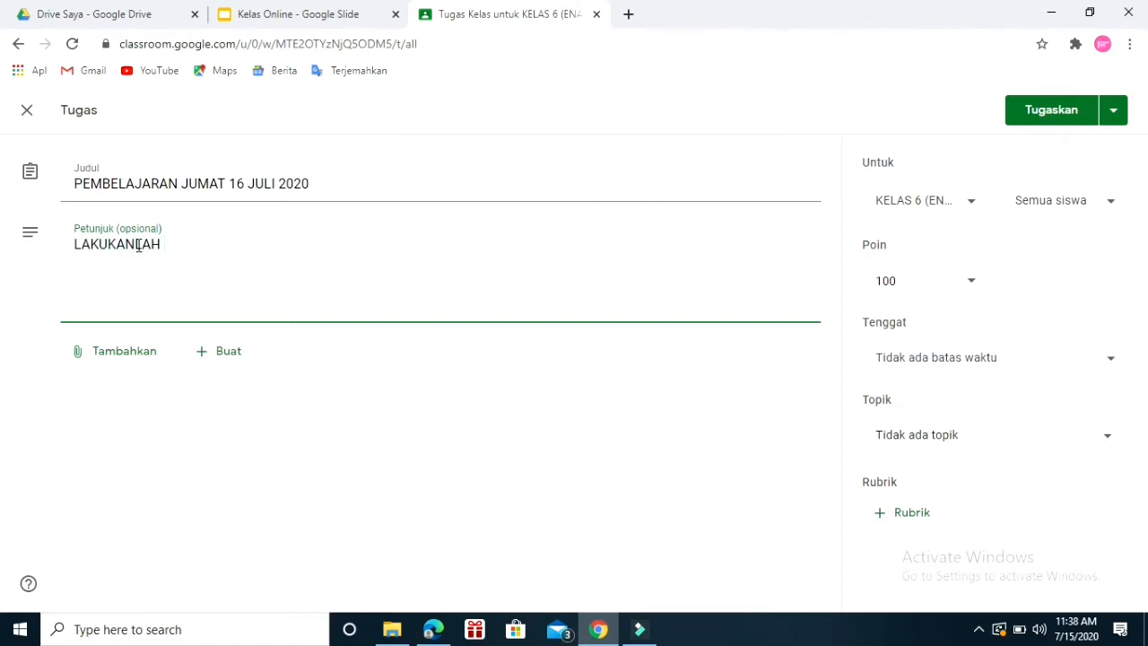
{"action": "type", "text": " PEMBELAJARAN SECARA MN"}
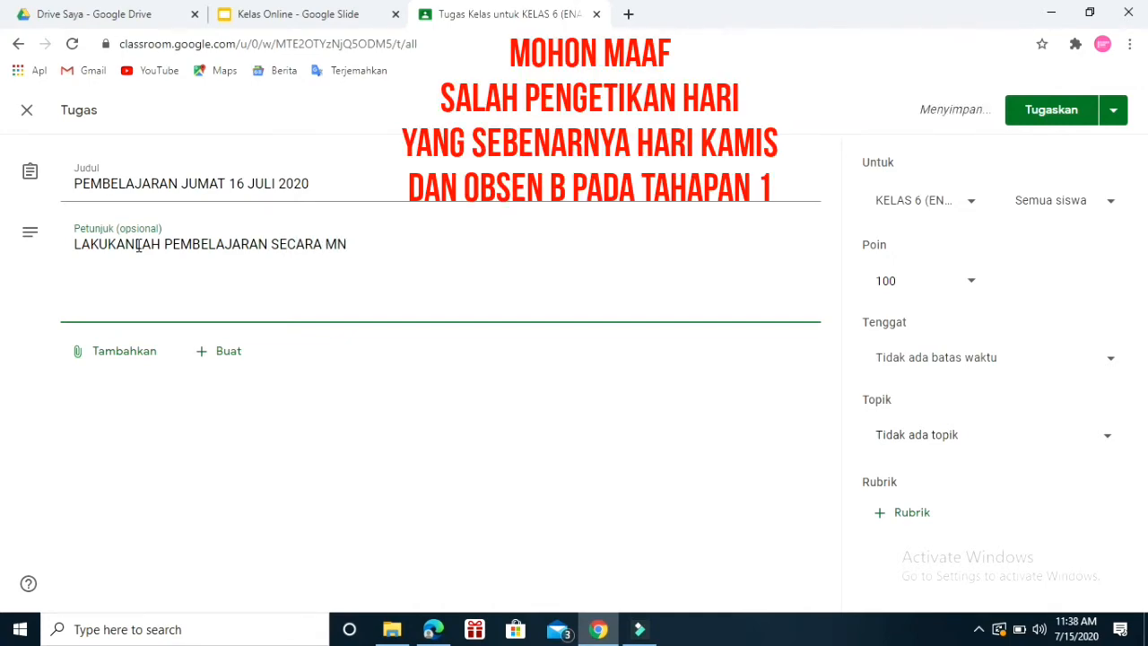
{"action": "key", "text": "BackSpace"}
{"action": "type", "text": "ANDIRI"}
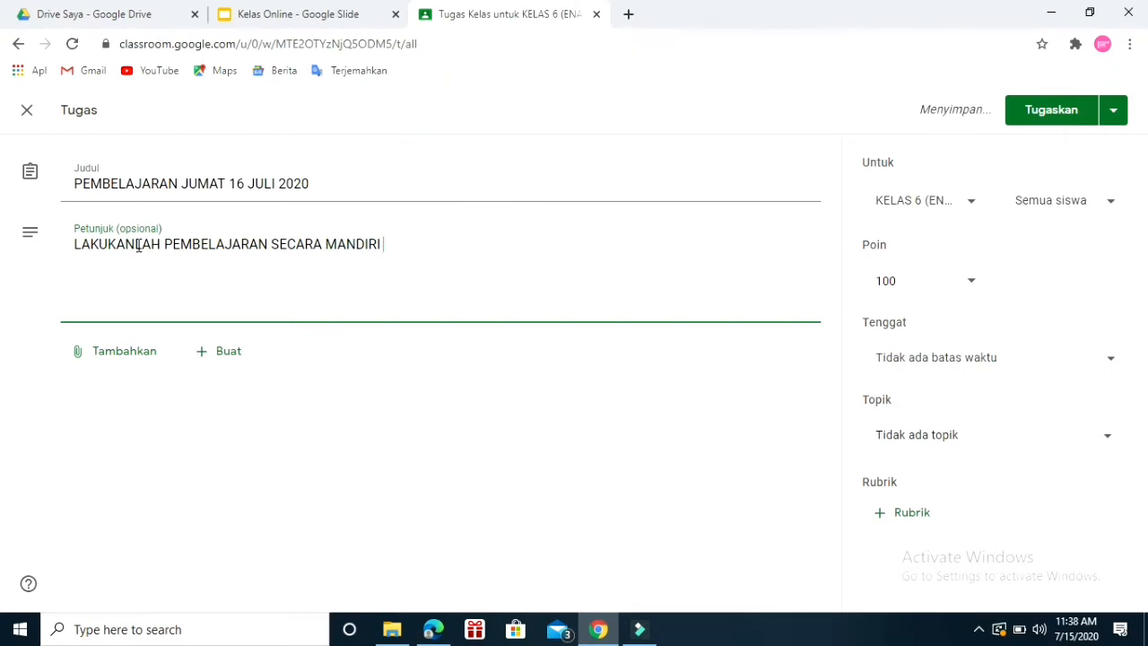
{"action": "type", "text": " DEG"}
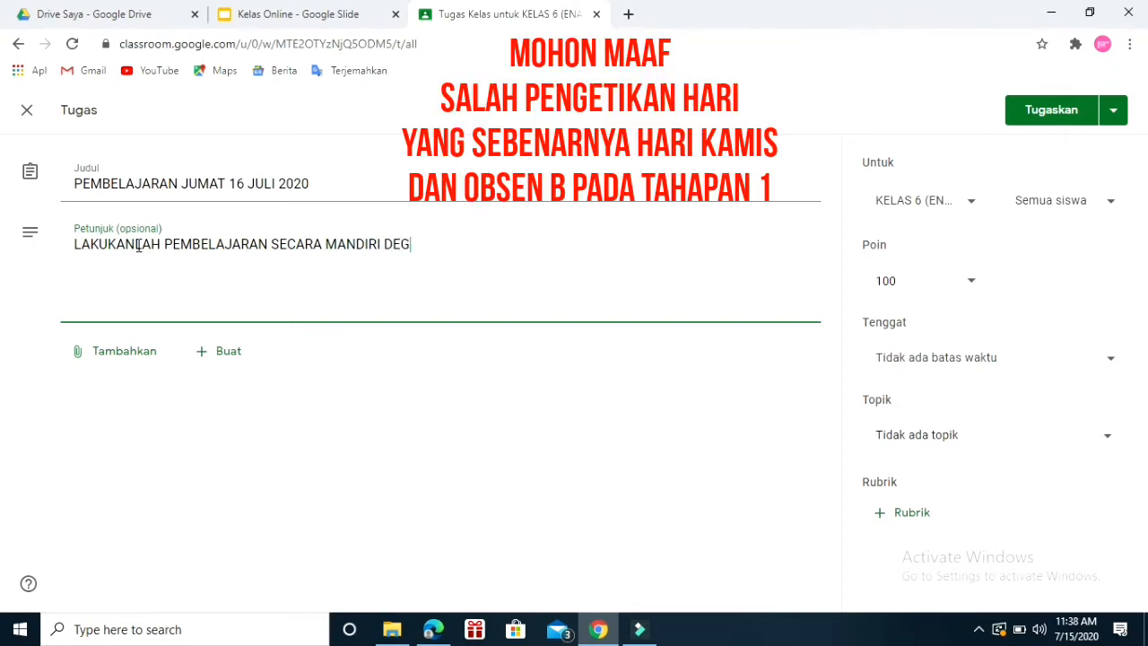
{"action": "key", "text": "BackSpace"}
{"action": "type", "text": "NGAN MENGIKUTI"}
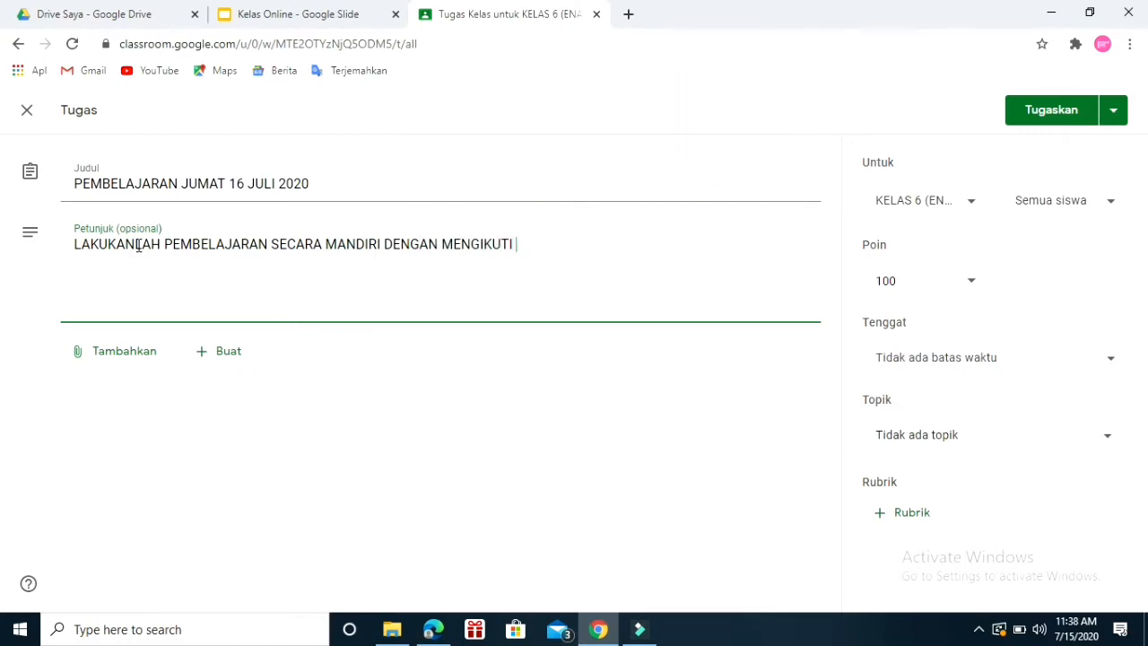
{"action": "type", "text": " TAHAPAN-TAPAN"}
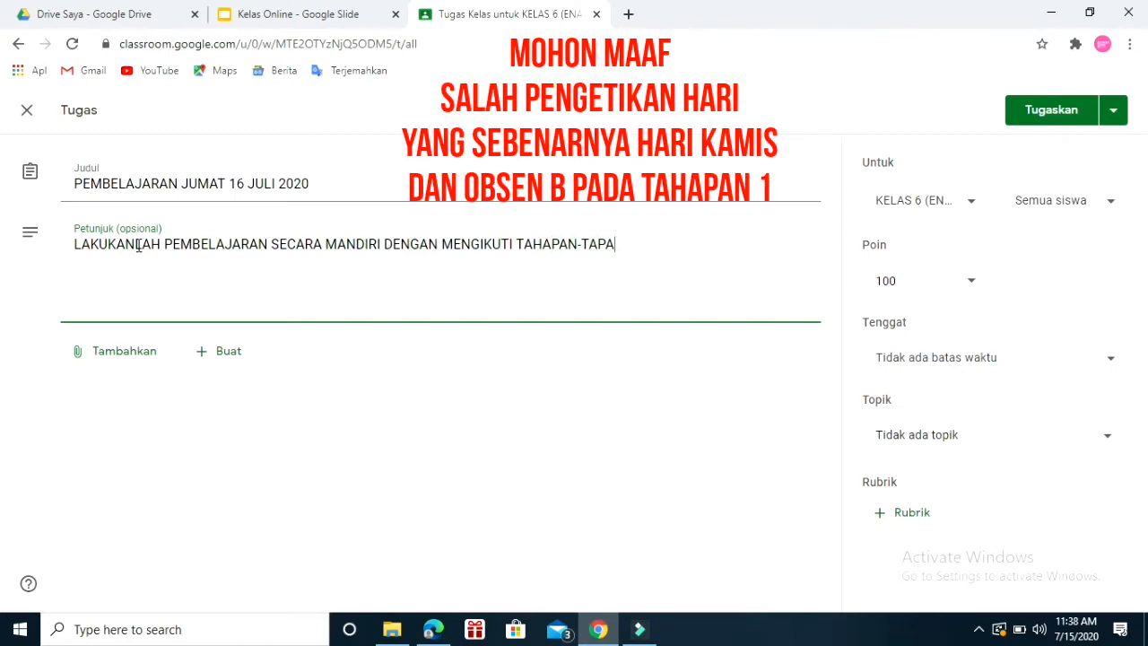
{"action": "key", "text": "BackSpace"}
{"action": "key", "text": "BackSpace"}
{"action": "type", "text": "HAPAN "}
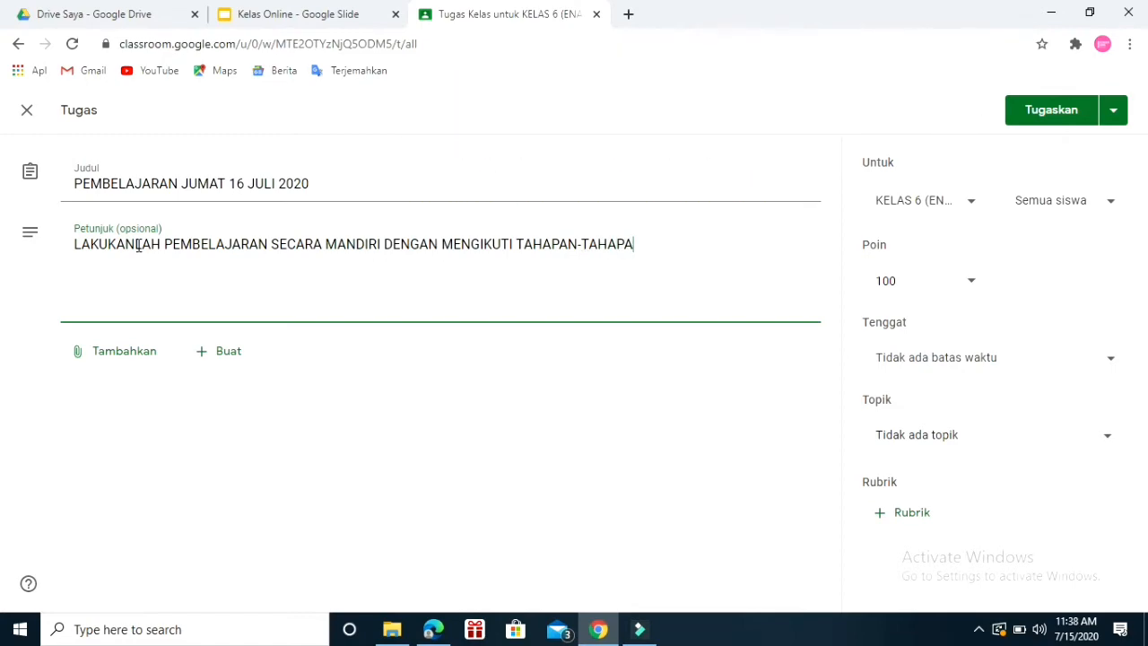
{"action": "type", "text": "YANG TEL"}
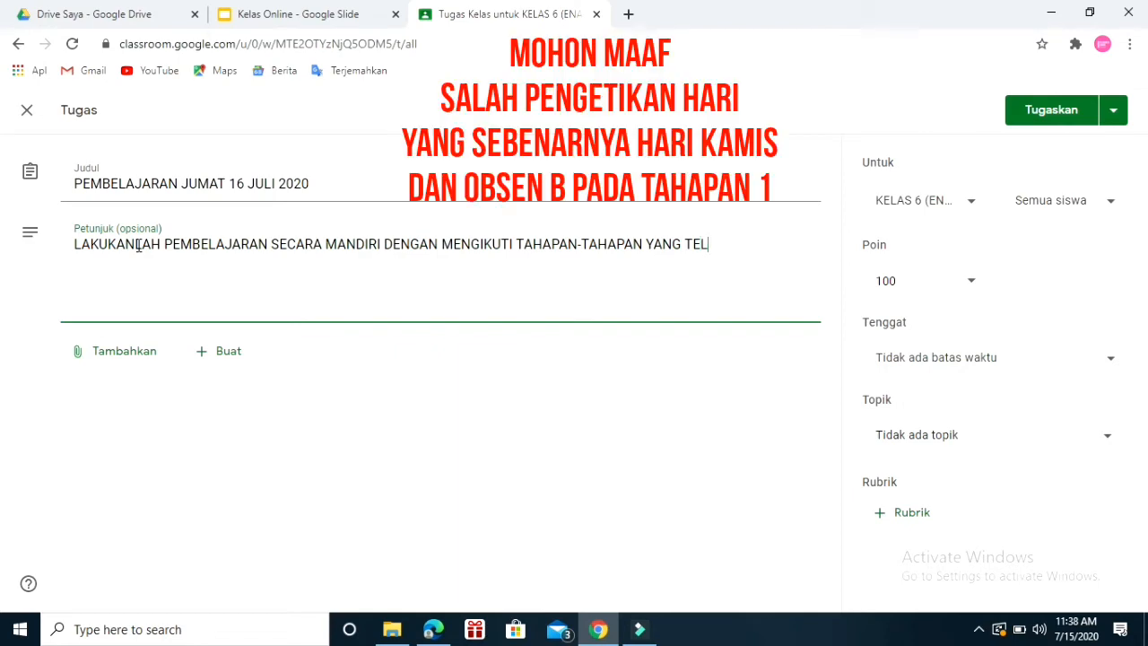
{"action": "type", "text": "AH ADA PADA FILE PDF"}
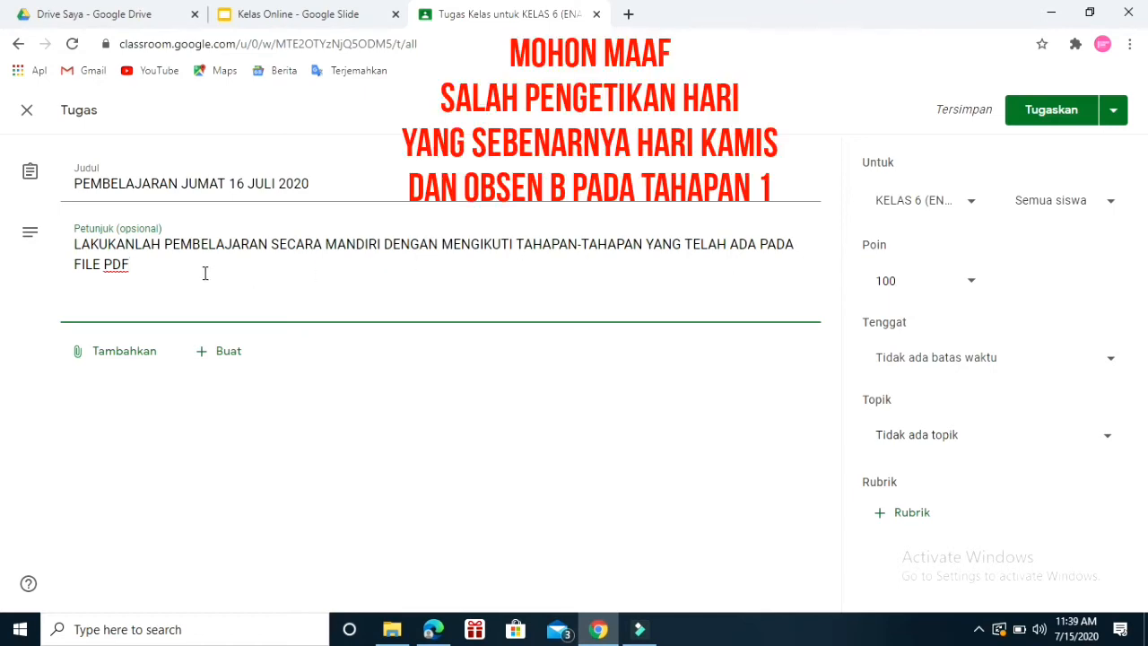
{"action": "type", "text": "BERIKUT :"}
{"action": "key", "text": "Return"}
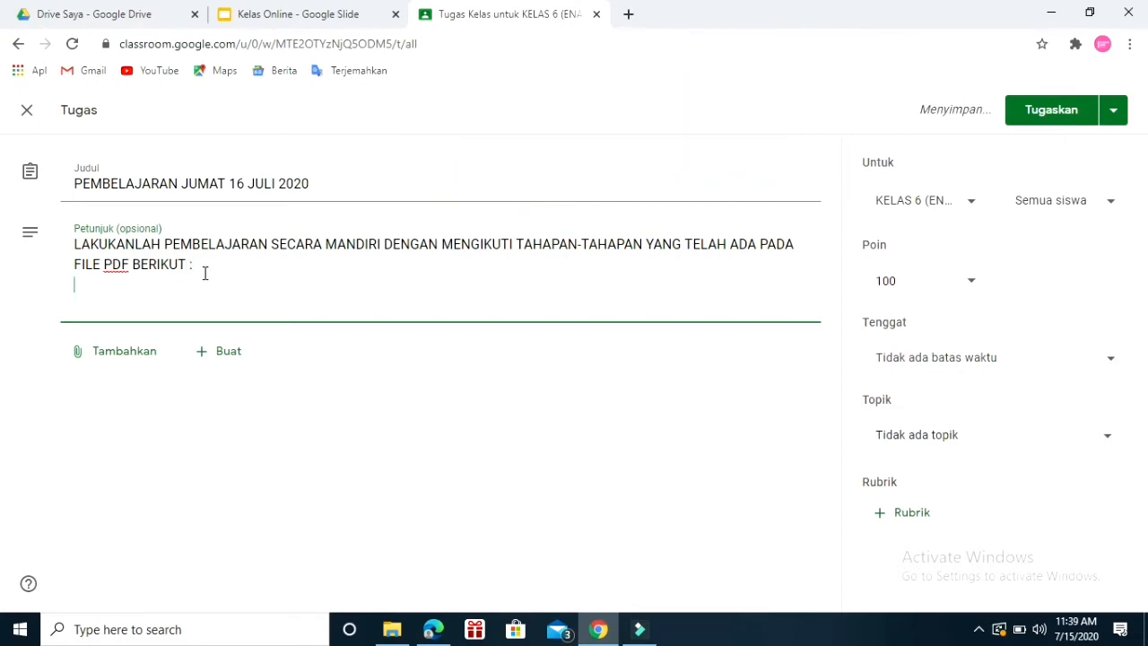
Add the instruction heading "1. PEMBIASAAN" with the lines "A. BERDOA" and "MEMBACA 15 MENIT" below it.
{"action": "type", "text": "1. "}
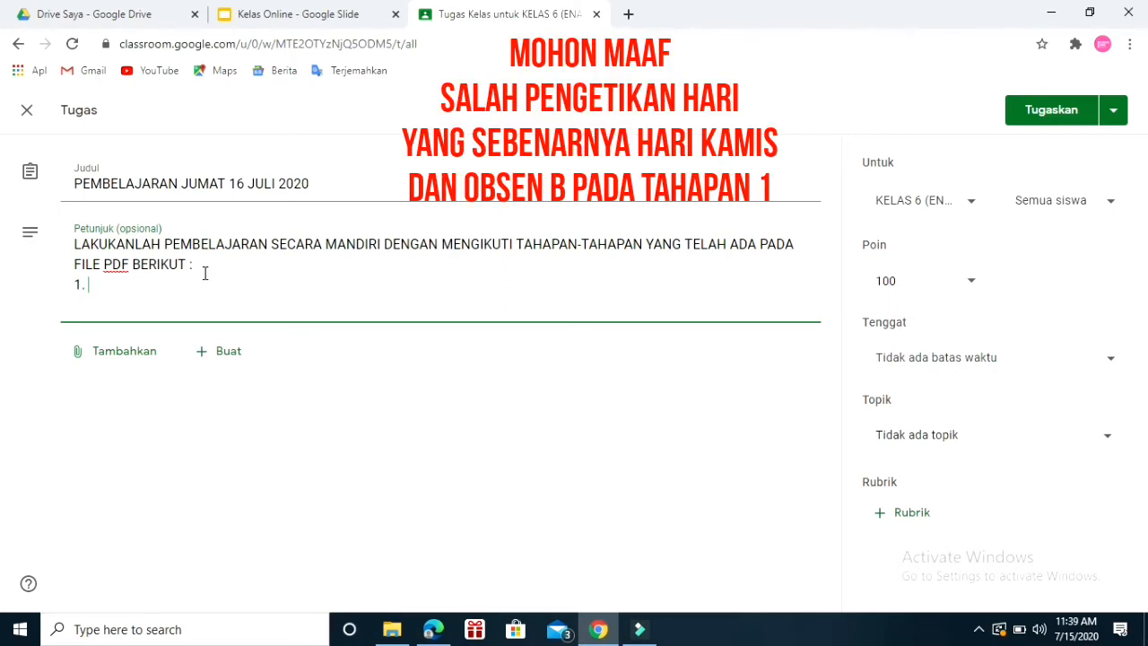
{"action": "type", "text": "pPEMBI"}
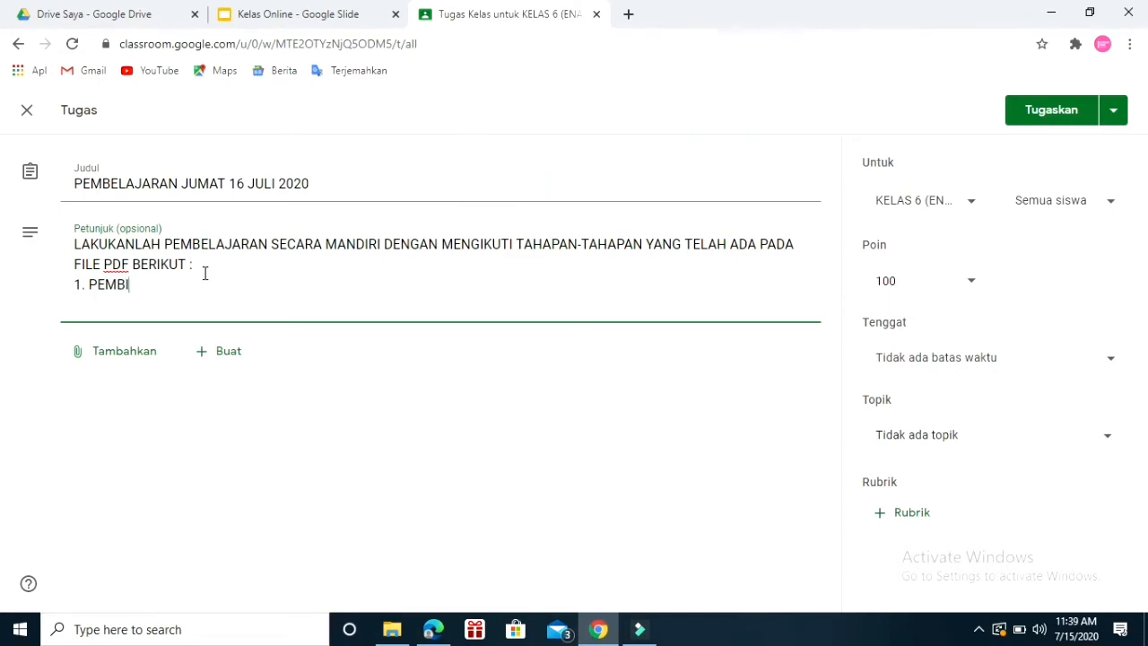
{"action": "type", "text": "ASAAN"}
{"action": "key", "text": "Return"}
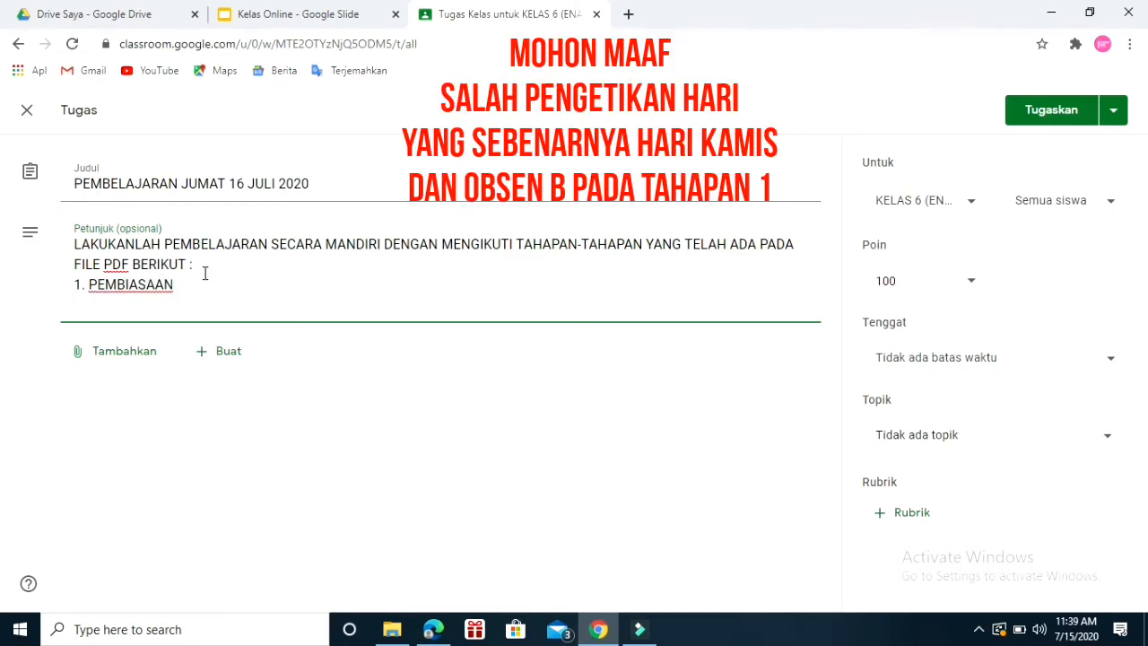
{"action": "type", "text": "A. BERDOA"}
{"action": "key", "text": "Return"}
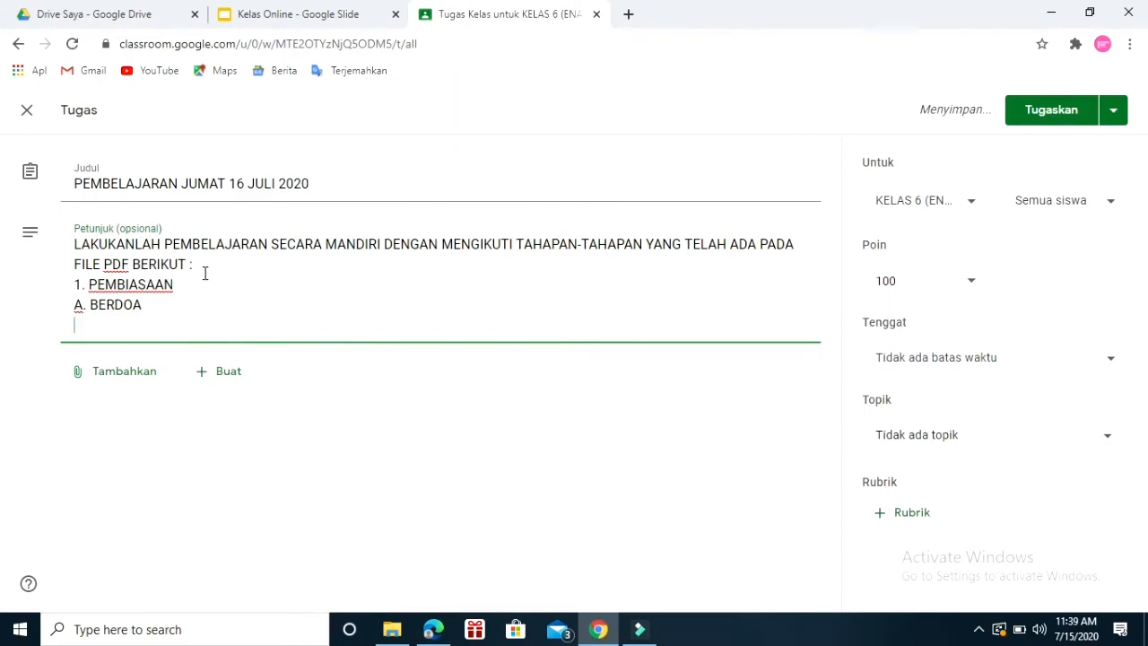
{"action": "type", "text": "MEM"}
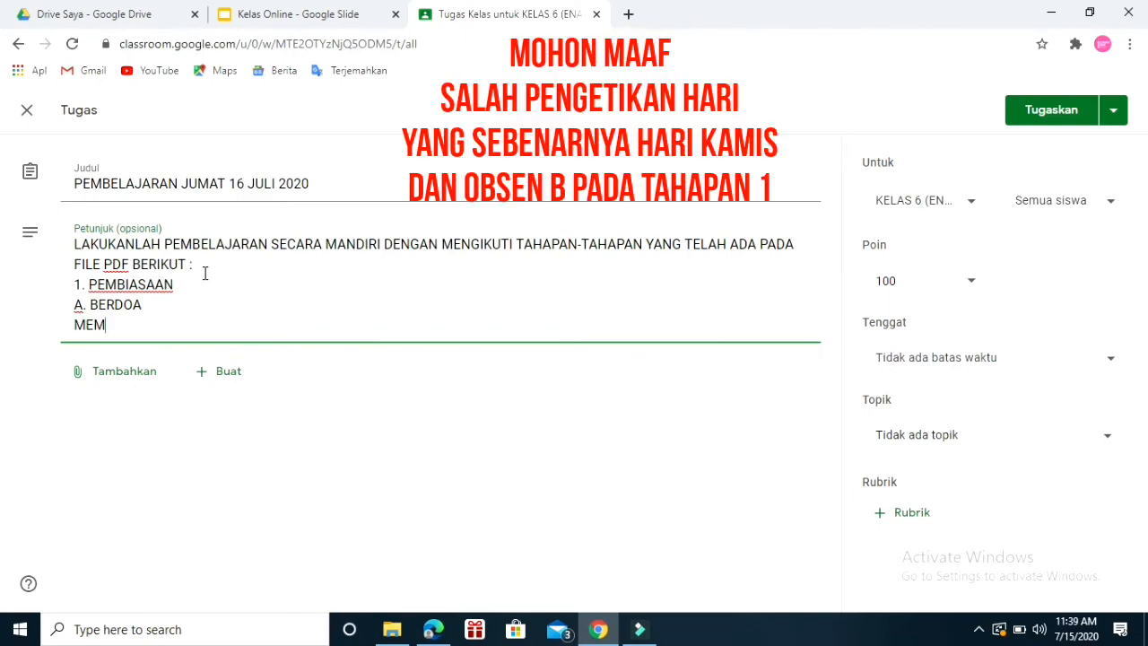
{"action": "type", "text": "BACA 15 MENIT"}
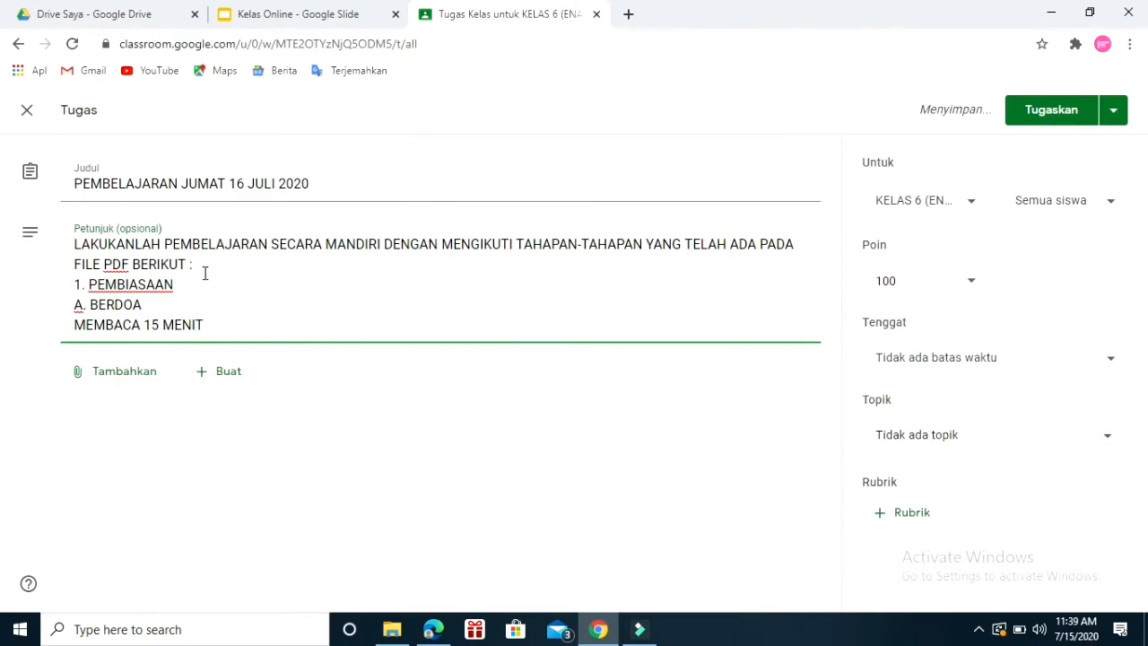
{"action": "key", "text": "Return"}
Add the sub-item "C. MENYANYIKAN LAGU NASIONAL / DAERAH" under PEMBIASAAN in the instructions.
{"action": "type", "text": "C"}
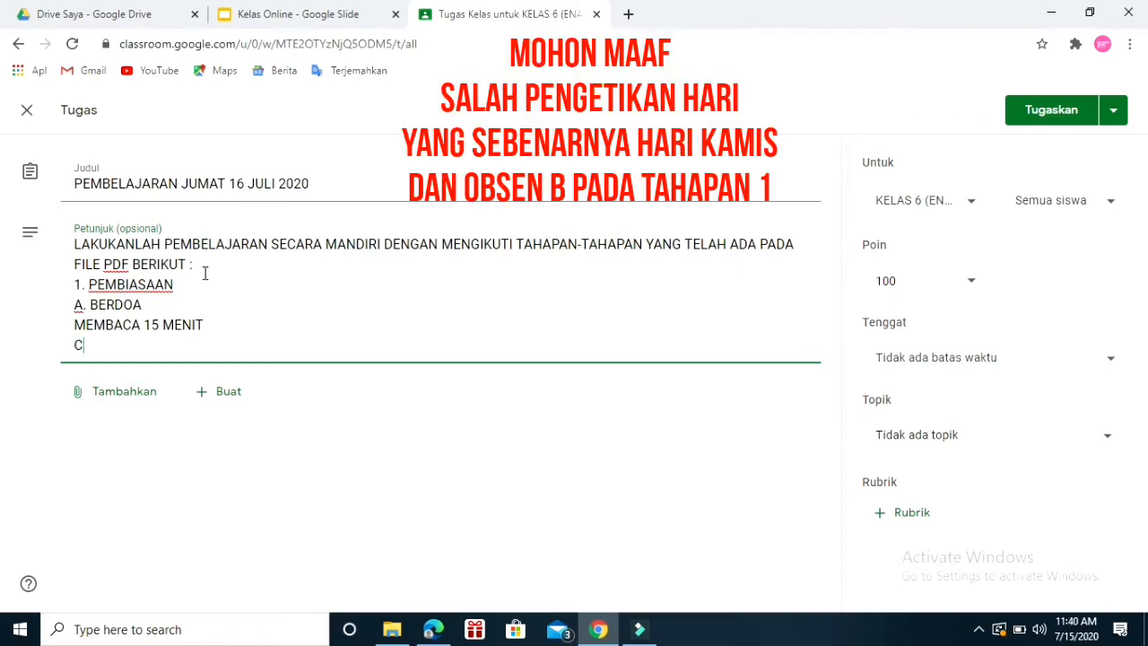
{"action": "type", "text": ". ME"}
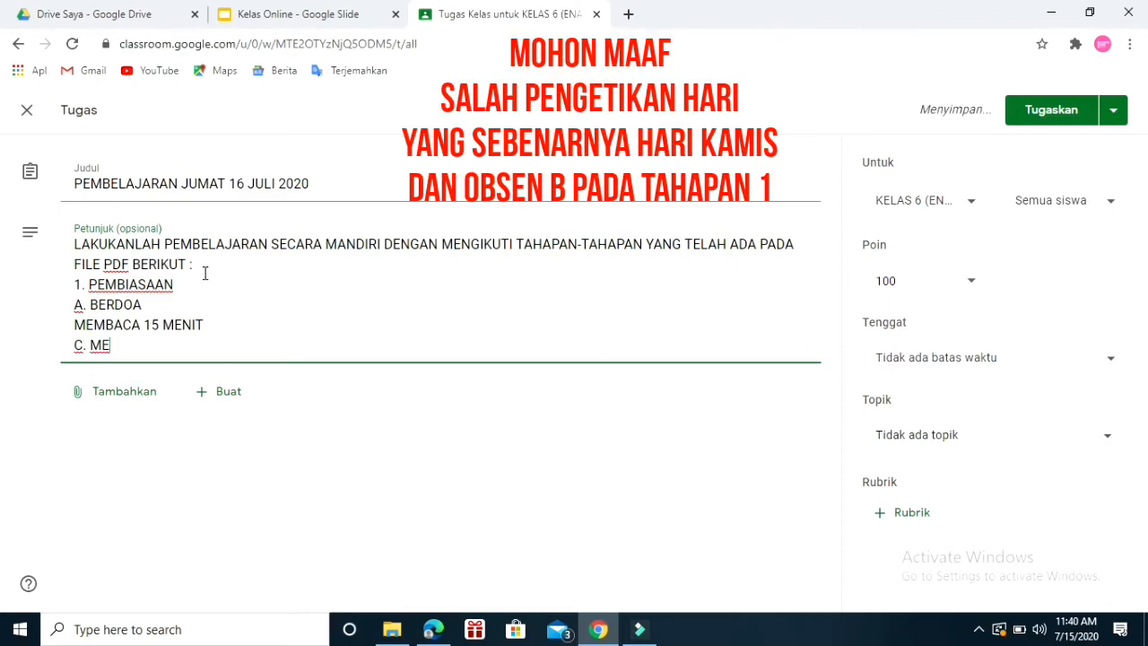
{"action": "type", "text": "NY"}
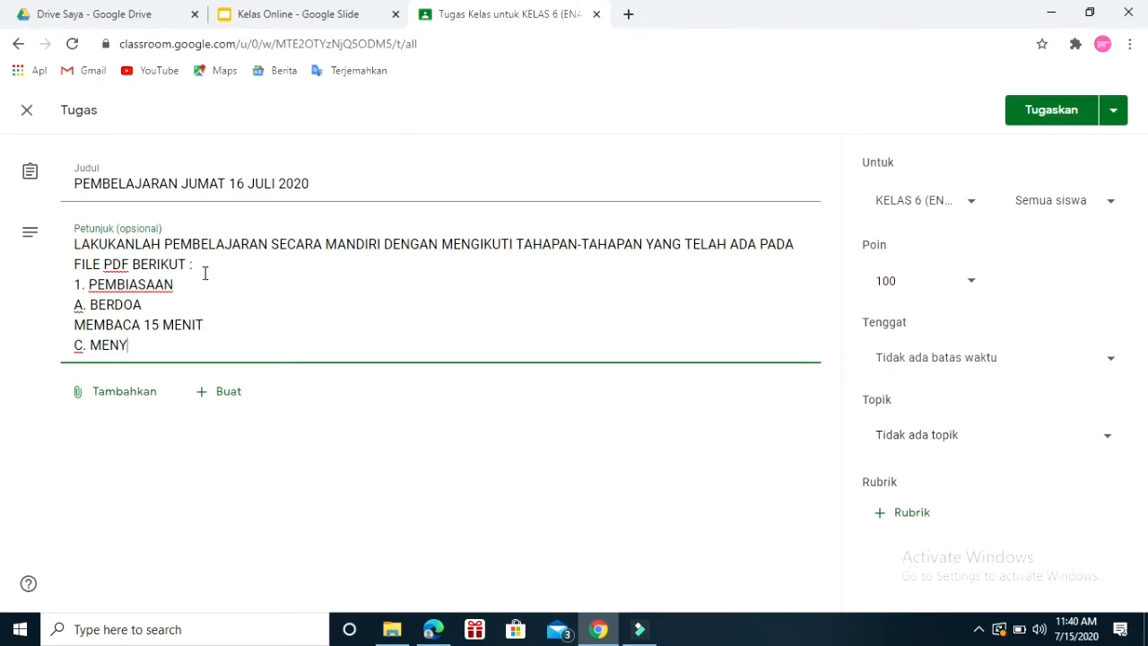
{"action": "type", "text": "ANYIKAN LAGU "}
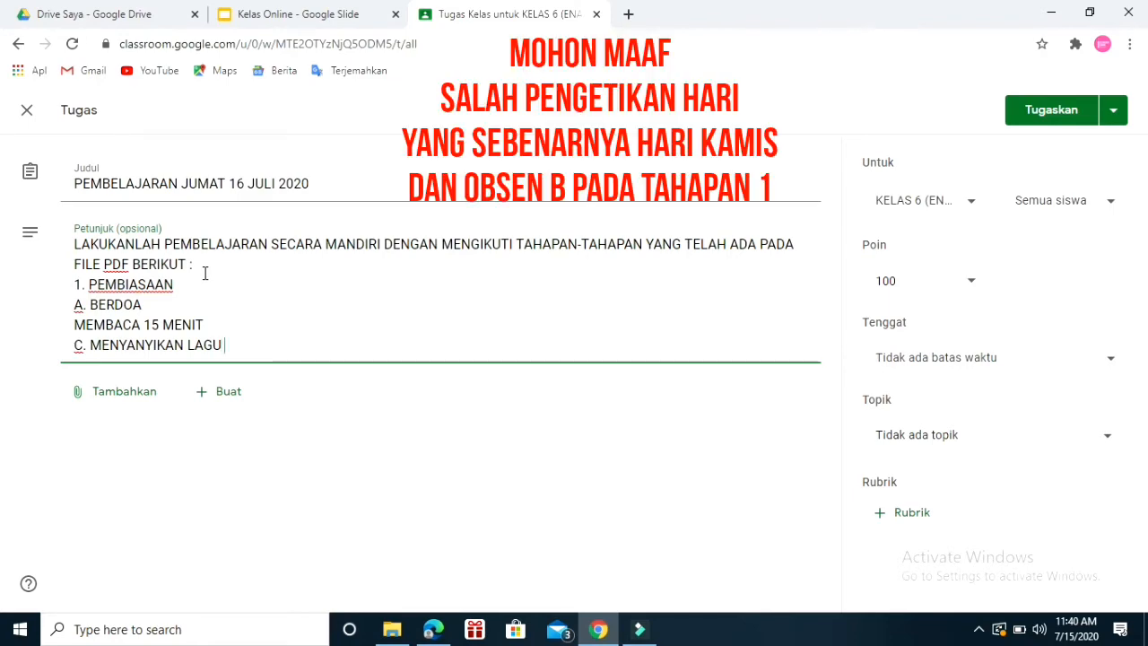
{"action": "type", "text": "DAR"}
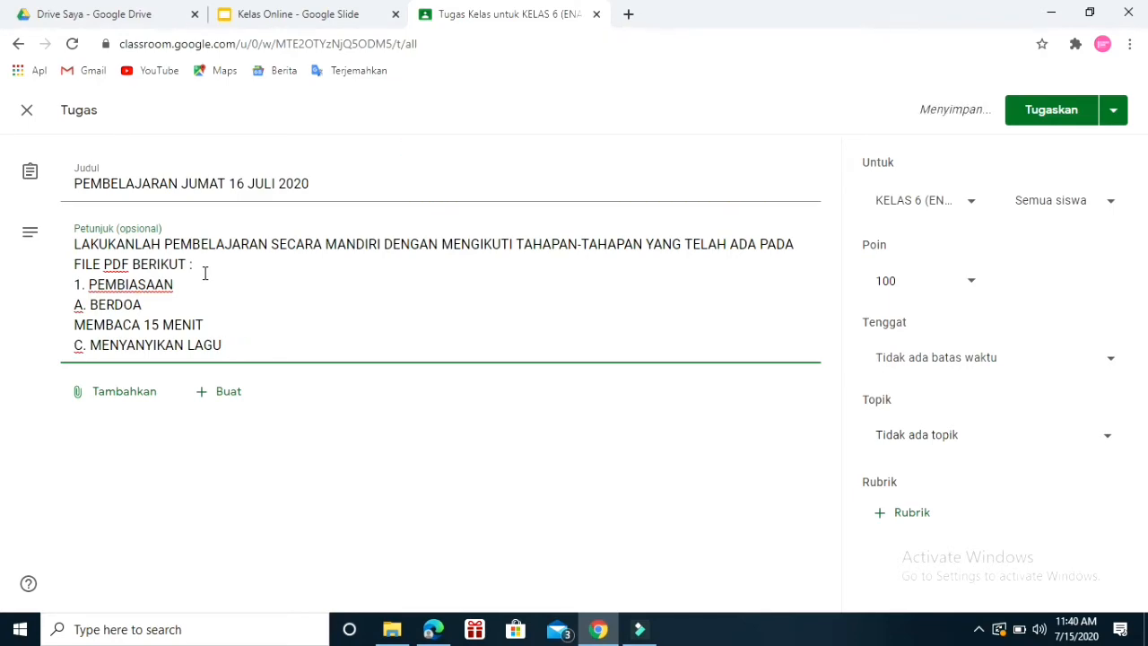
{"action": "type", "text": "NASIOP"}
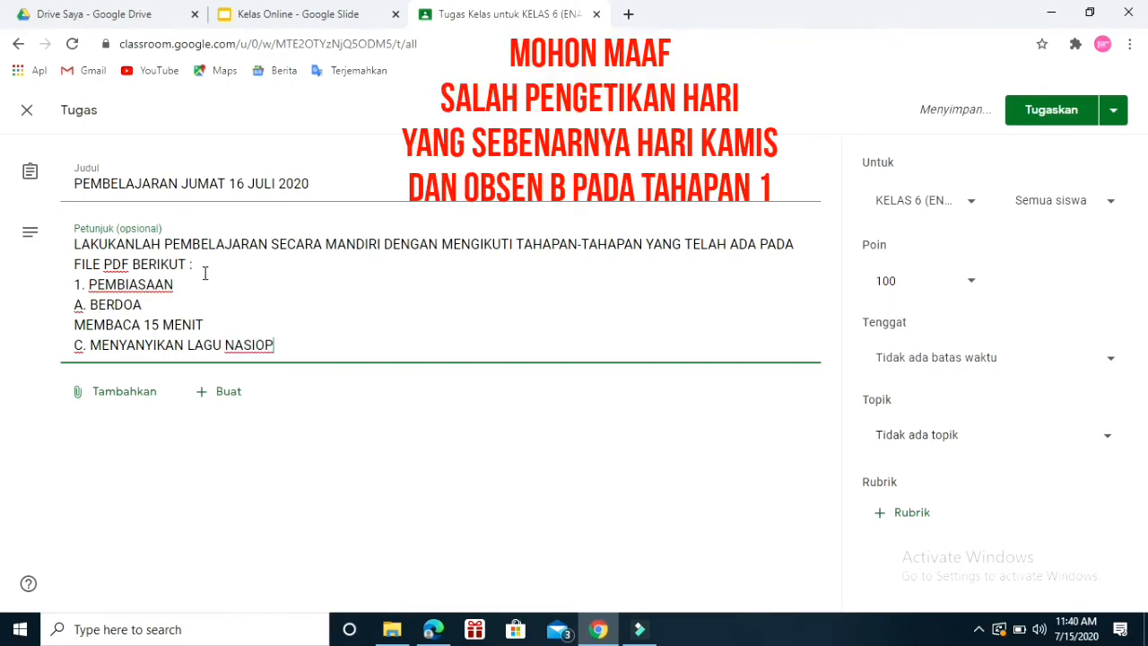
{"action": "key", "text": "BackSpace"}
{"action": "type", "text": "NAL"}
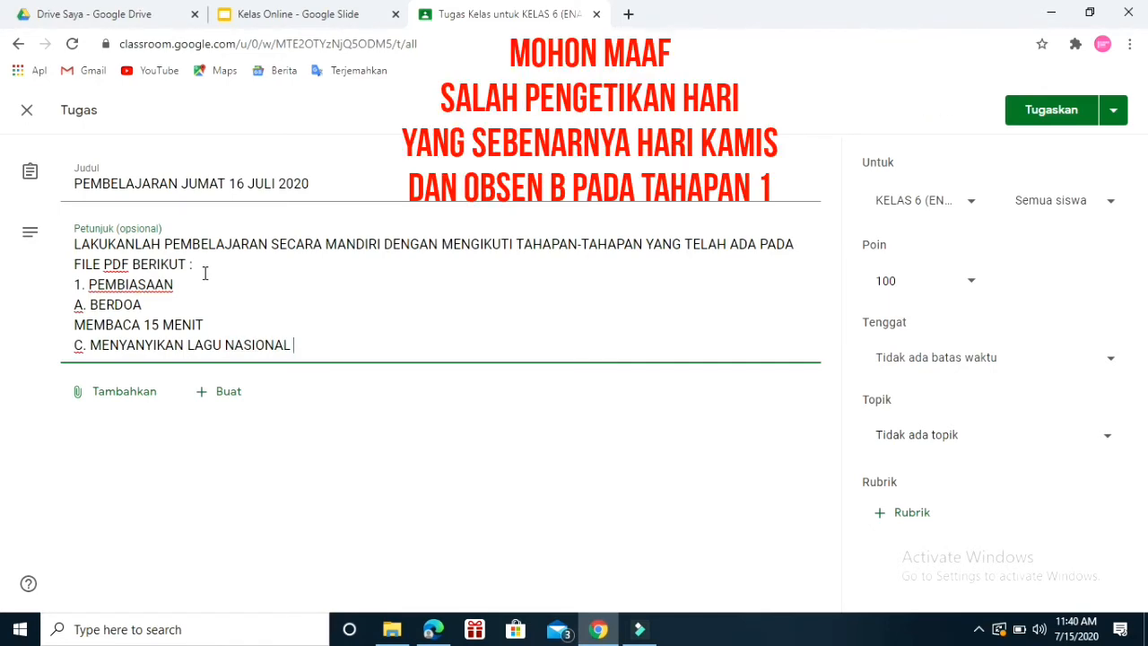
{"action": "type", "text": " / DAERAH"}
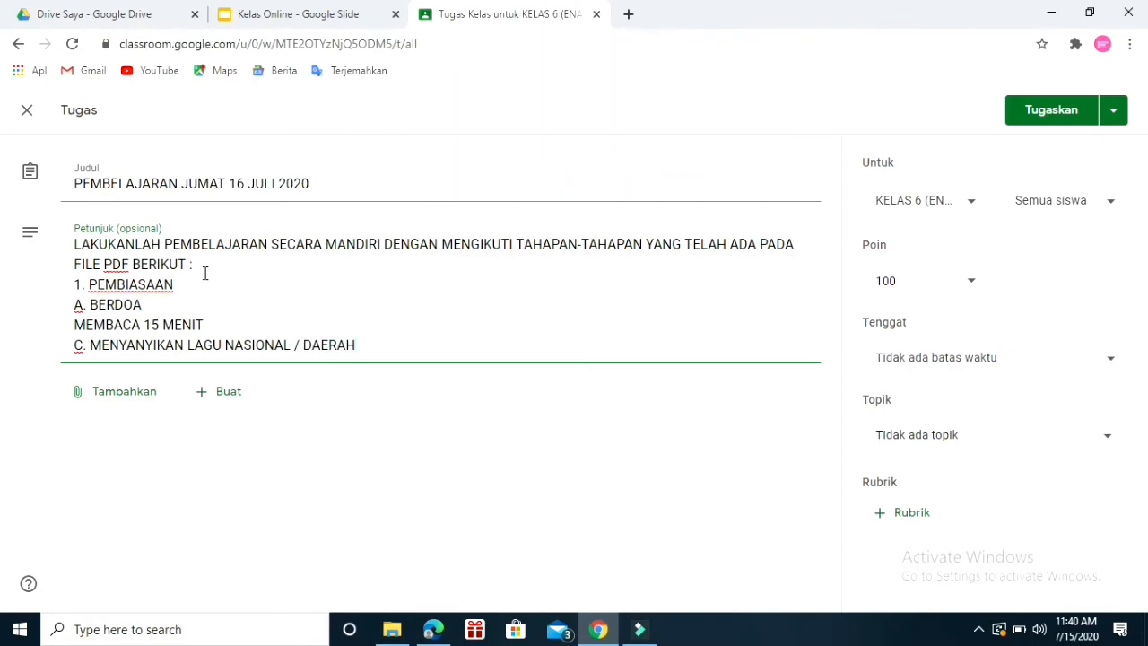
{"action": "key", "text": "Return"}
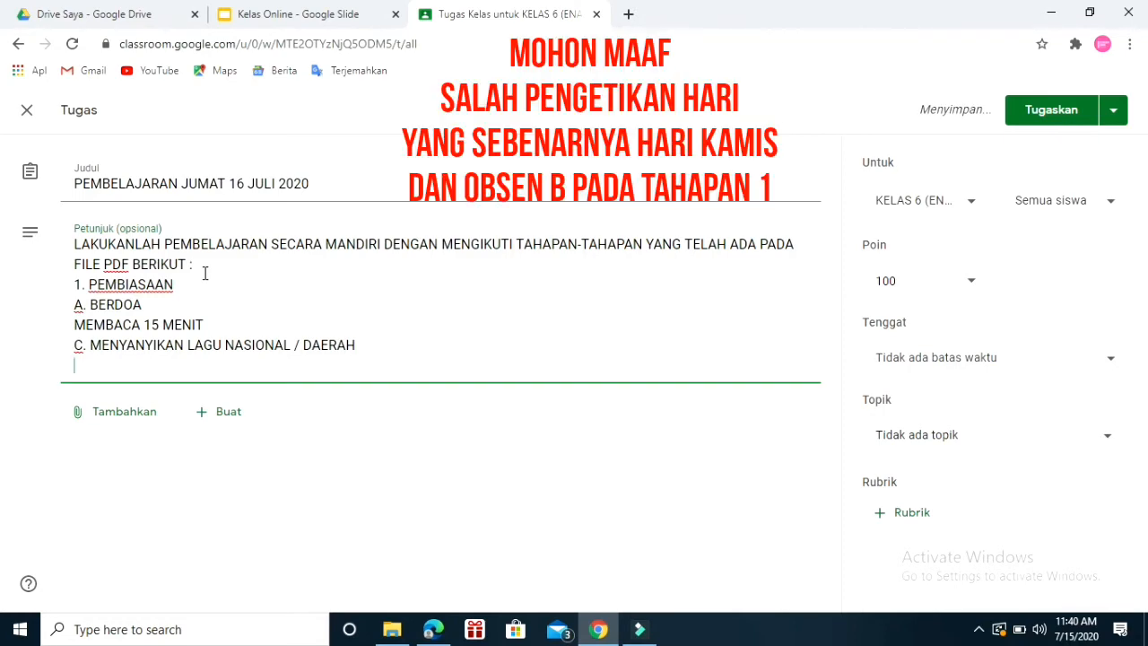
Add the second stage "2. MENGISI ABSEN" on its own line in the instructions.
{"action": "type", "text": "2. "}
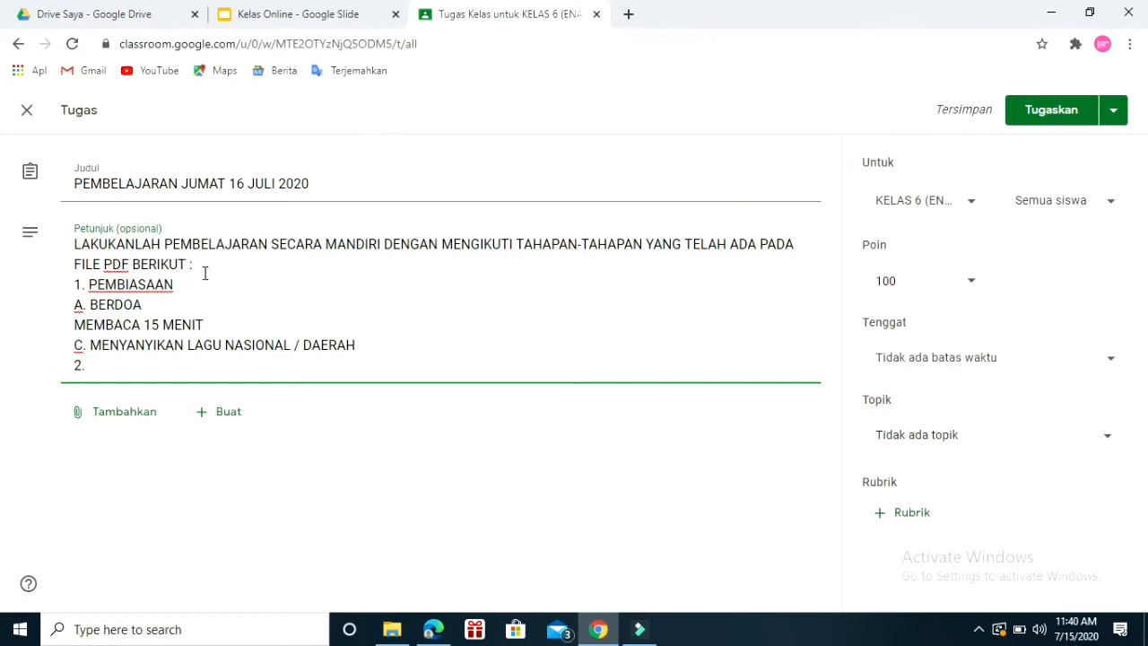
{"action": "type", "text": "MENGIS"}
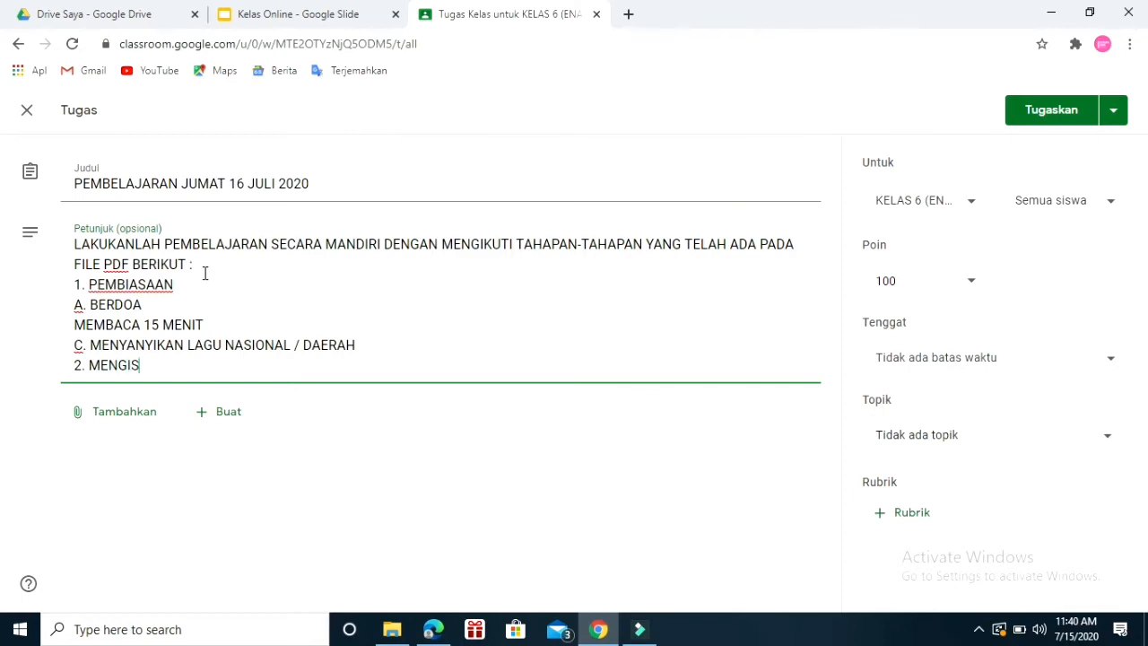
{"action": "type", "text": "I ABSEN"}
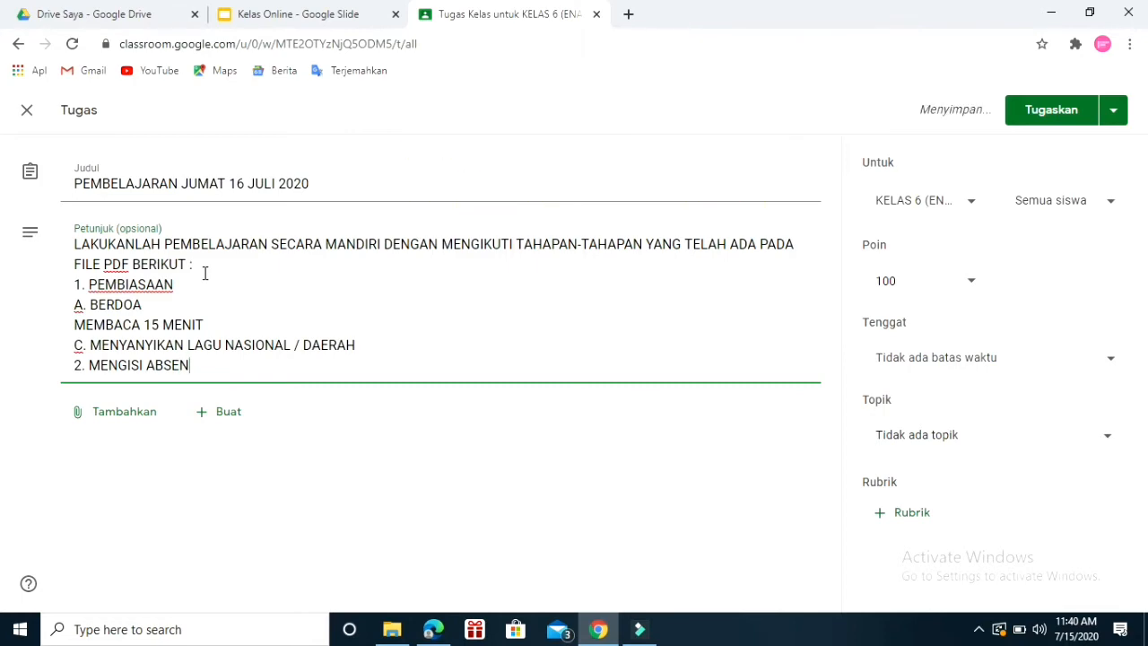
{"action": "key", "text": "Return"}
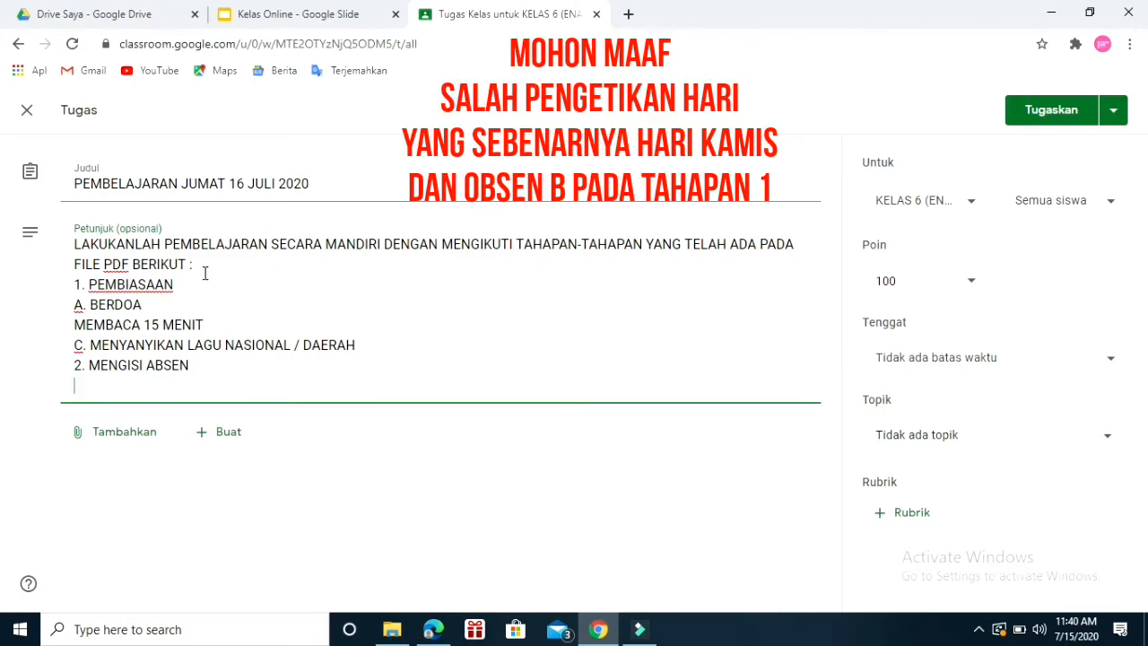
Add the third stage "3. KEGIATAN PEMBELAJARAN" to the assignment instructions.
{"action": "type", "text": "3. "}
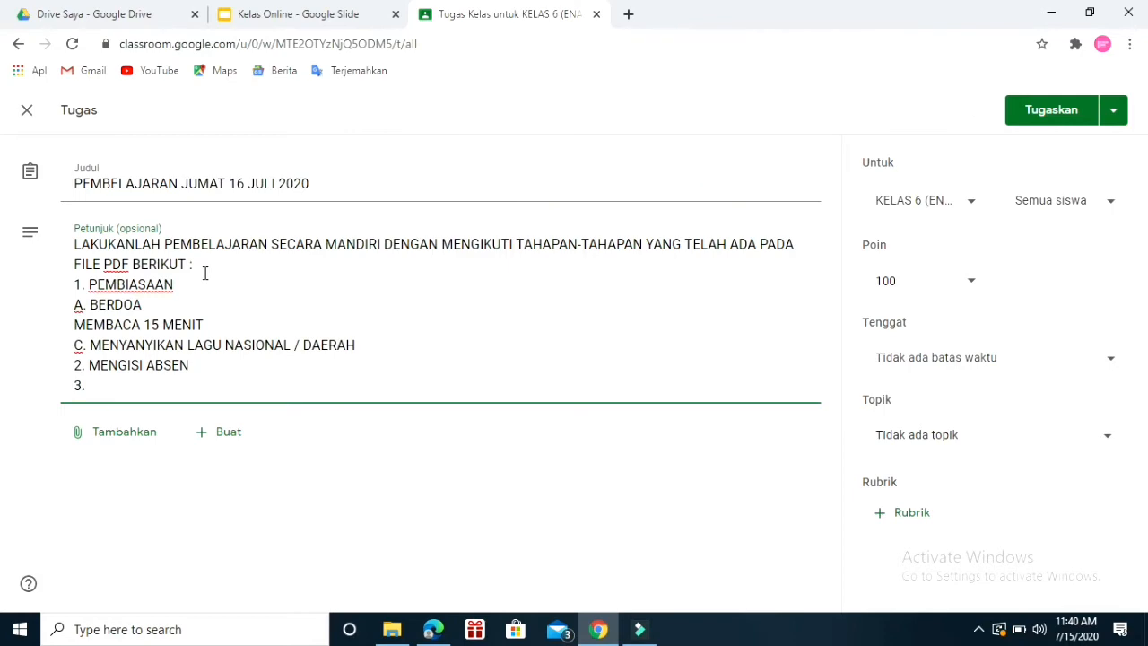
{"action": "type", "text": "KEGIATAN PEMBEL"}
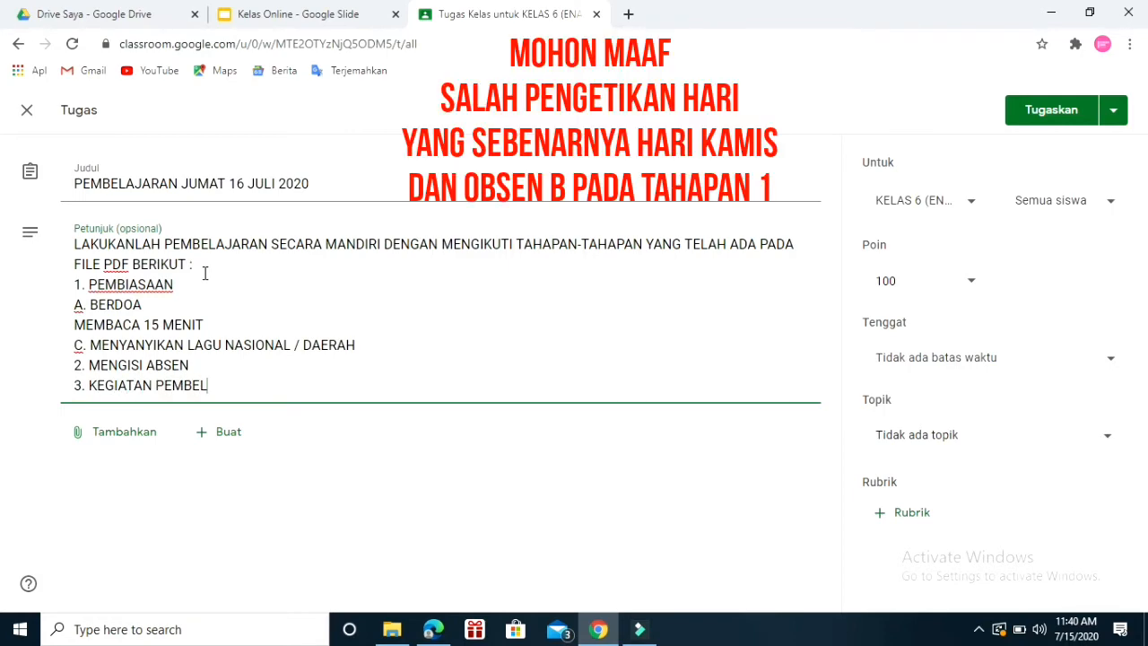
{"action": "type", "text": "AJARAN"}
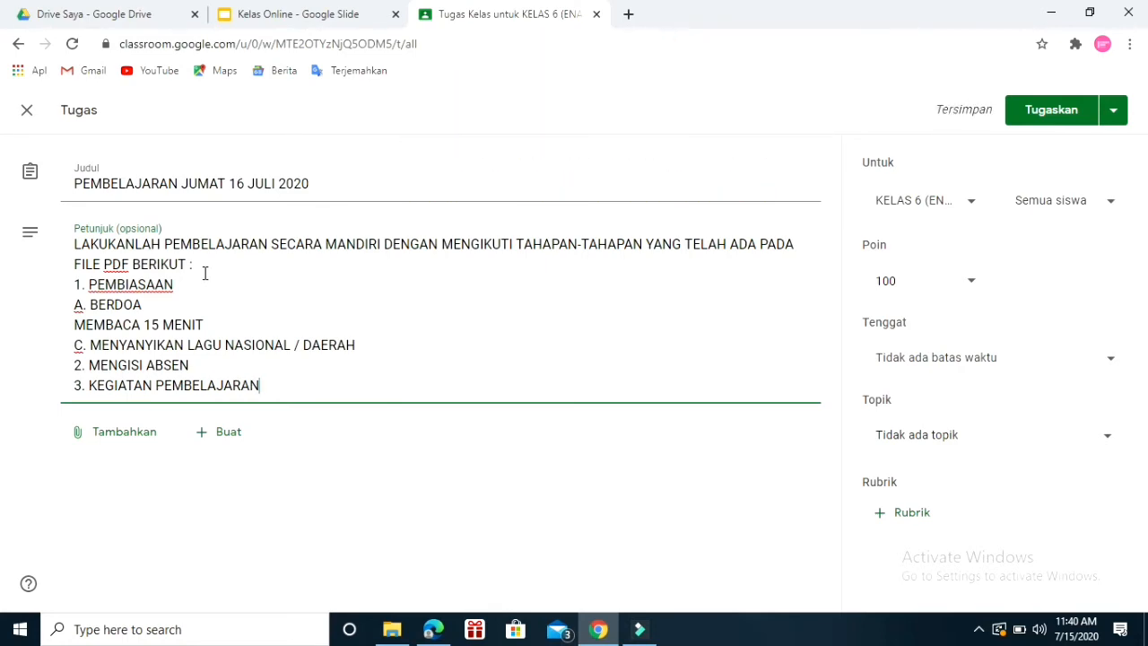
Add the sub-items "A. MATERI" and "B. VIDEO PEMBELAJARAN" on separate lines under KEGIATAN PEMBELAJARAN.
{"action": "key", "text": "Return"}
{"action": "type", "text": "A. "}
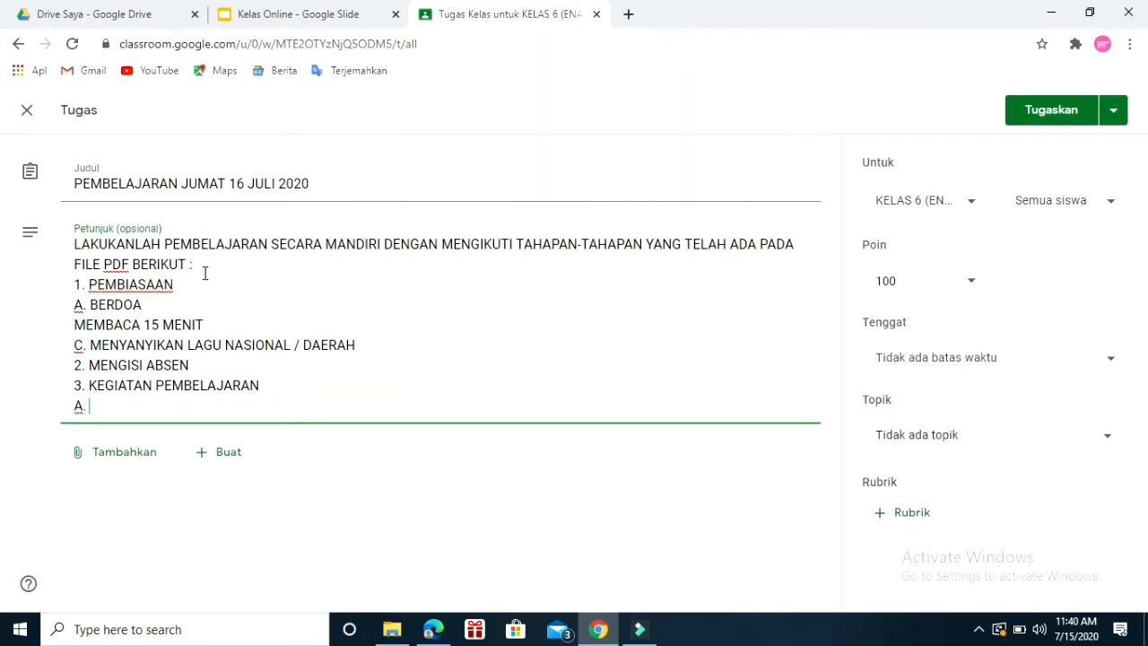
{"action": "type", "text": "MATERI"}
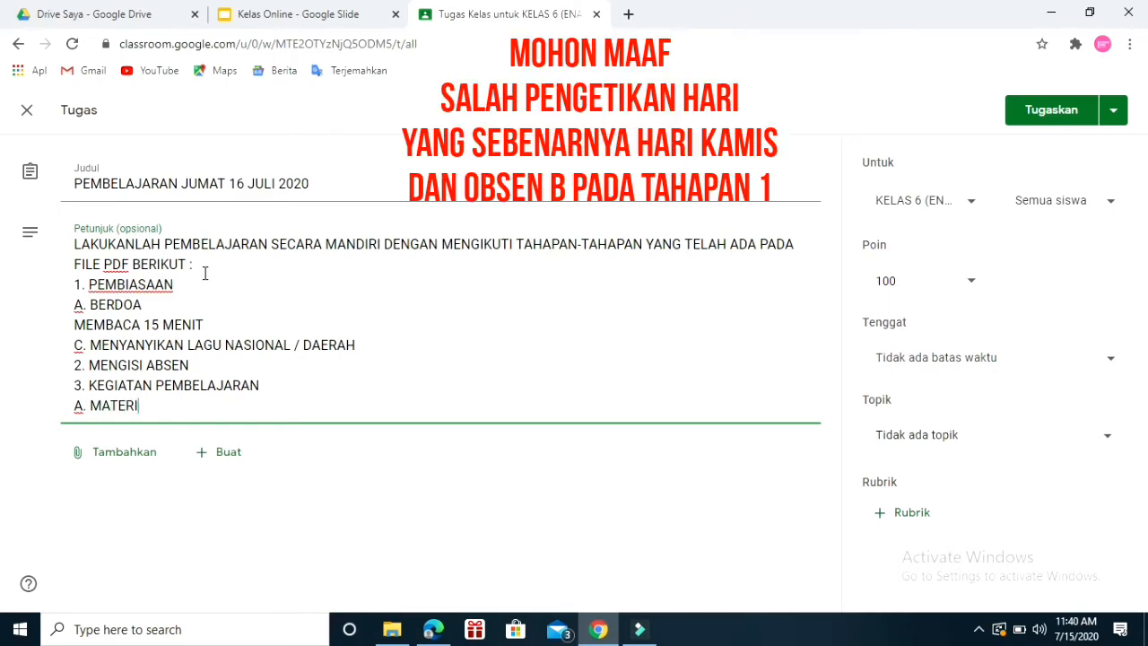
{"action": "key", "text": "Return"}
{"action": "type", "text": "B"}
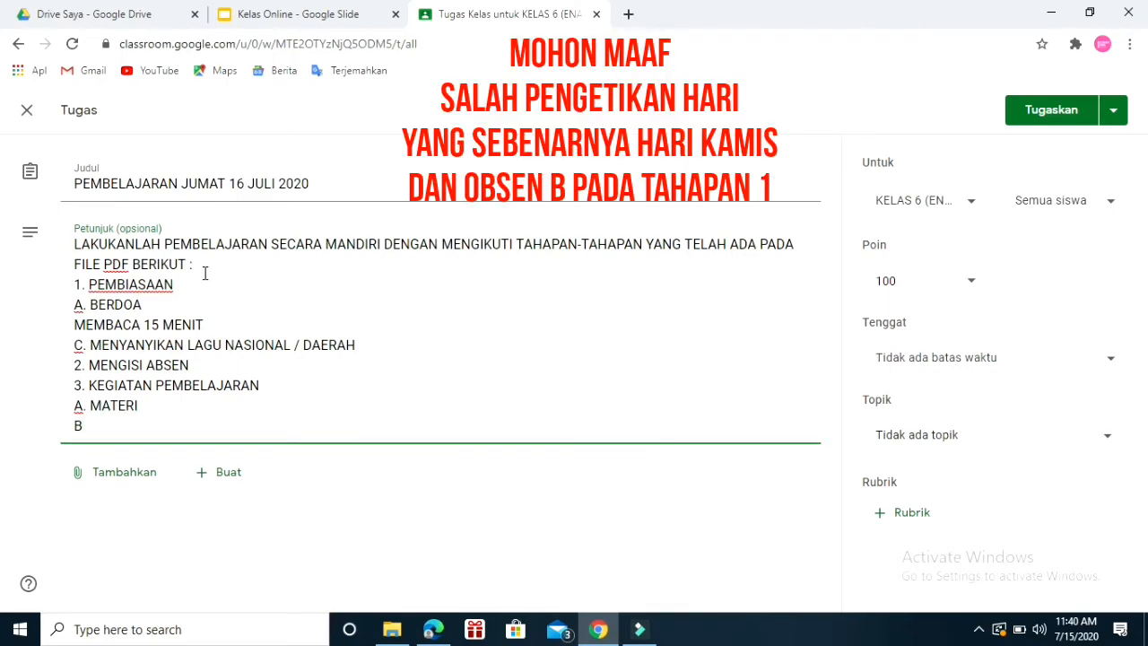
{"action": "type", "text": ". VIDEO PEMBELAJARAN"}
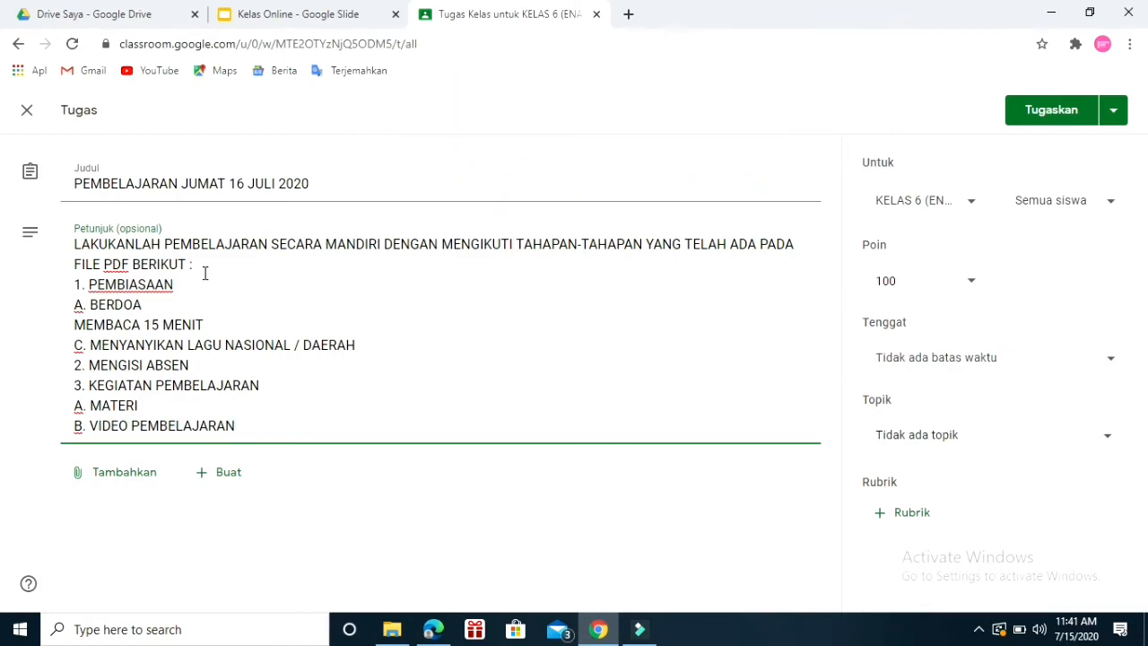
Add the sub-items "C. GAMES" and "D. EVALUASI" on separate lines at the end of the instructions.
{"action": "key", "text": "Return"}
{"action": "type", "text": "C"}
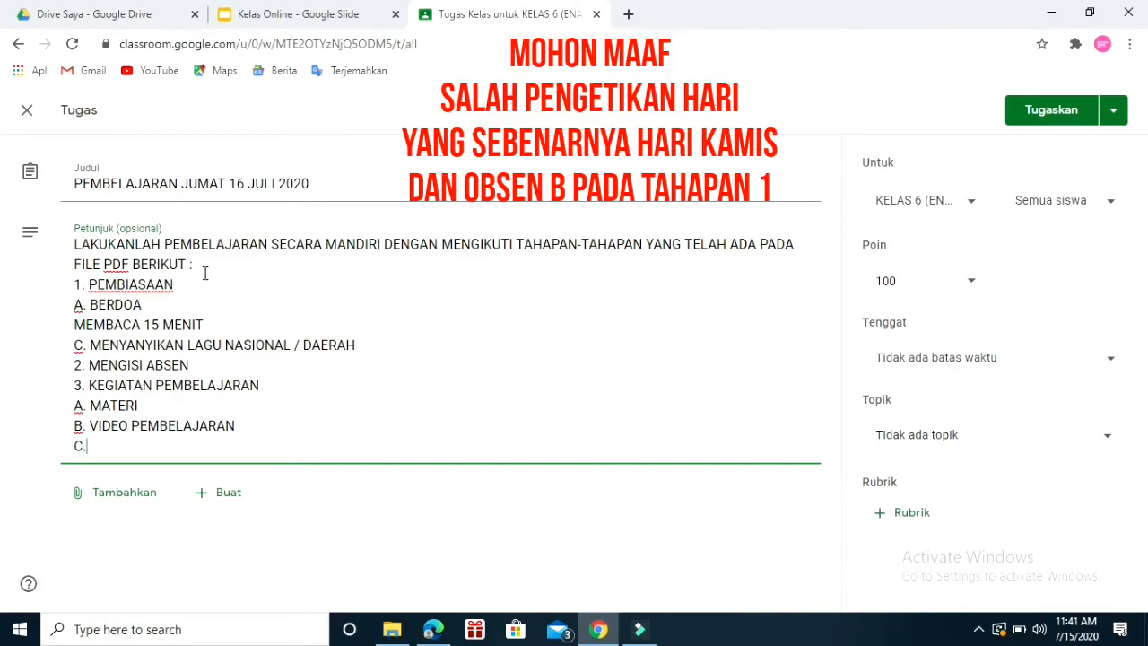
{"action": "type", "text": ". GAMS"}
{"action": "type", "text": "S"}
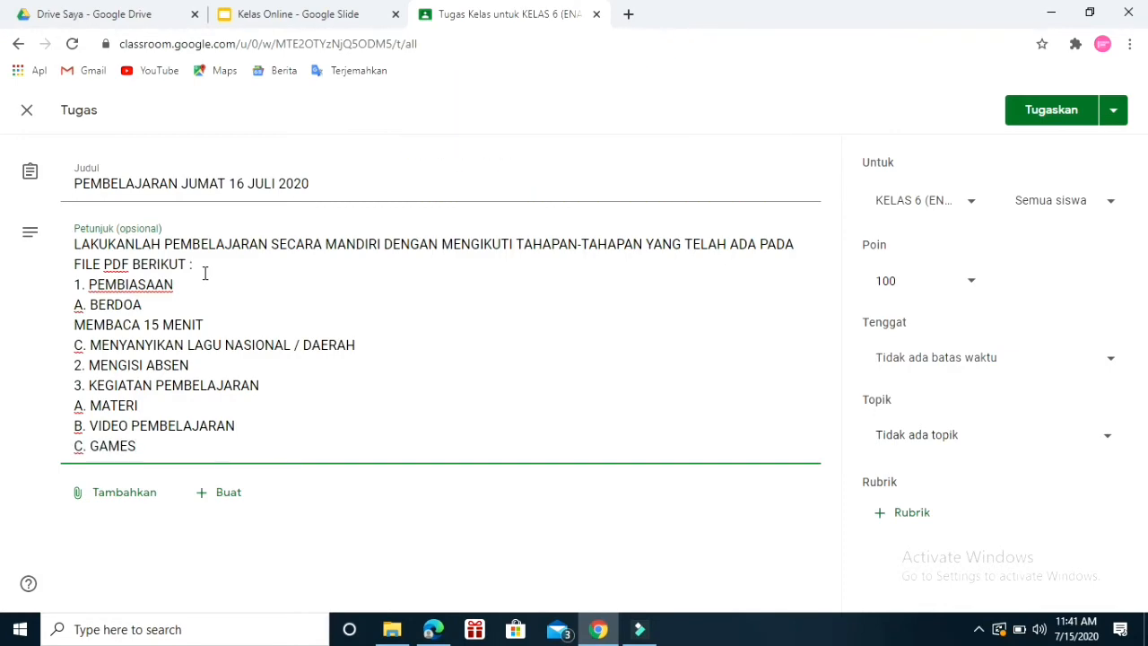
{"action": "key", "text": "Return"}
{"action": "type", "text": "D. E"}
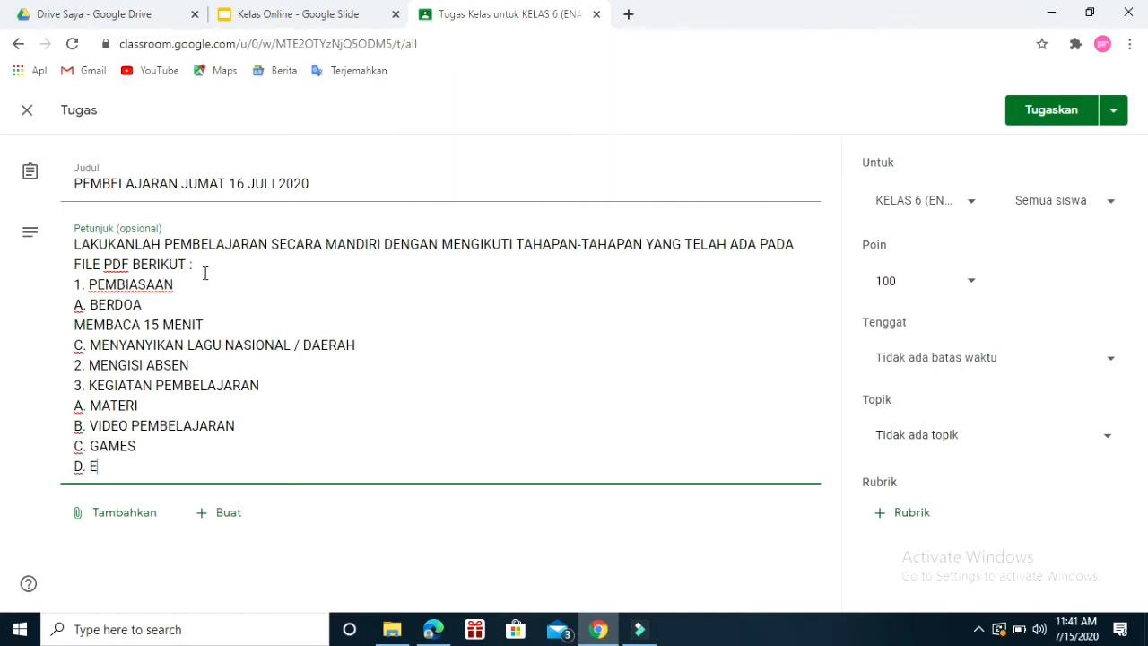
{"action": "type", "text": "VALUASI"}
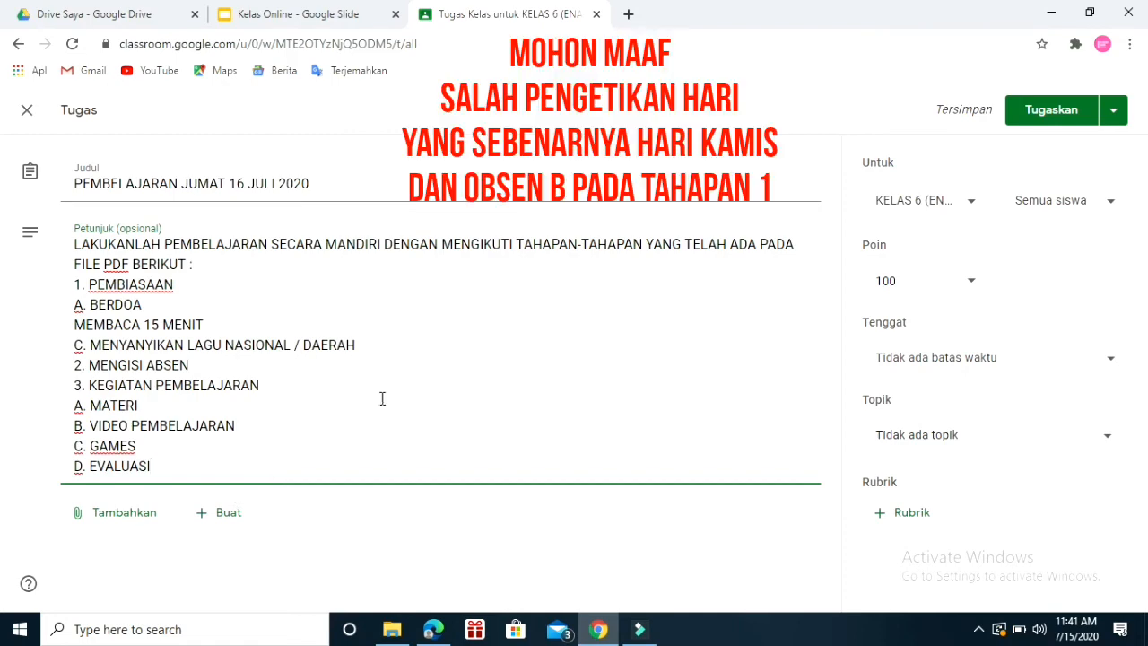
Attach the PDF "Kelas Vritual Classroom" from the computer's Downloads folder to the assignment.
{"action": "left_click", "coordinate": [135, 523]}
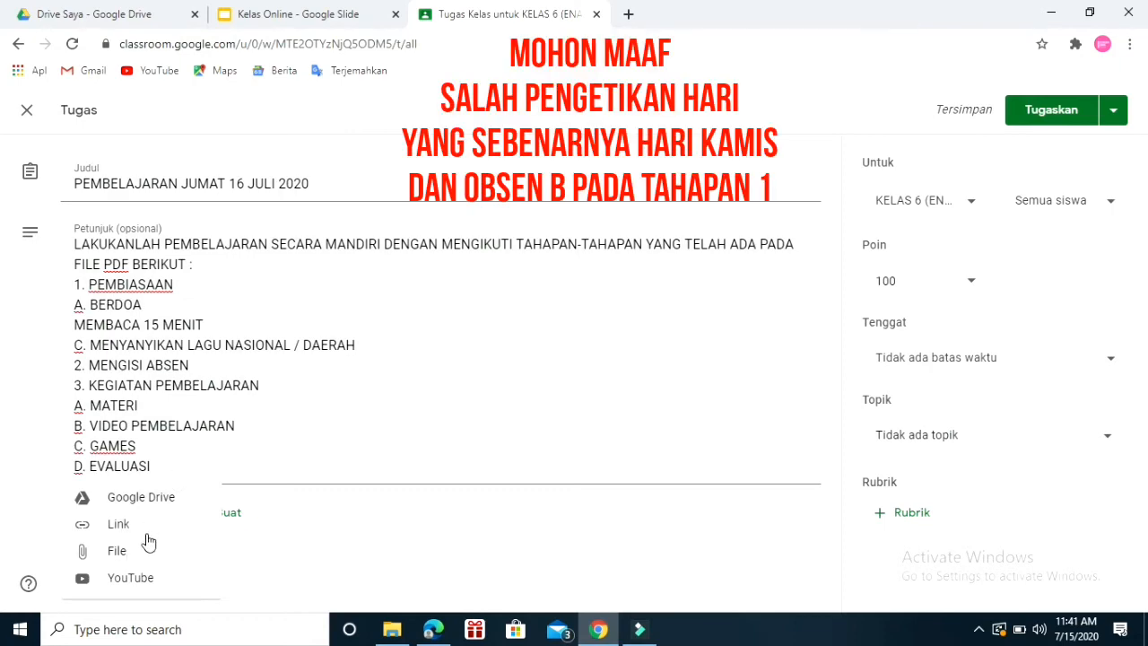
{"action": "left_click", "coordinate": [132, 563]}
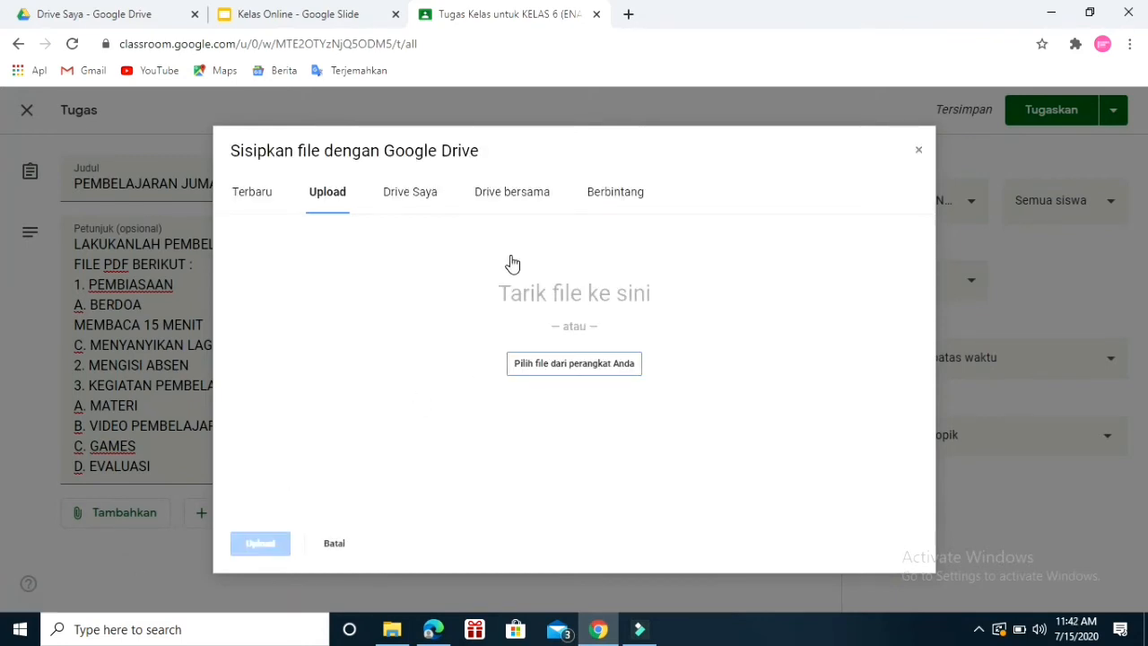
{"action": "left_click", "coordinate": [574, 363]}
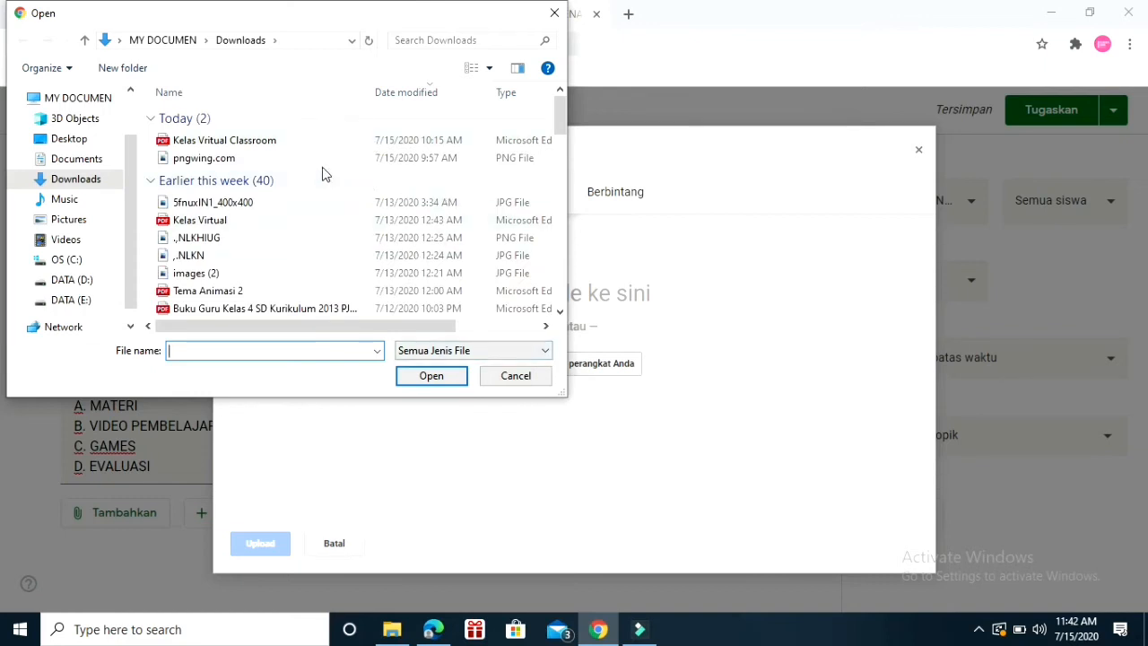
{"action": "left_click", "coordinate": [282, 141]}
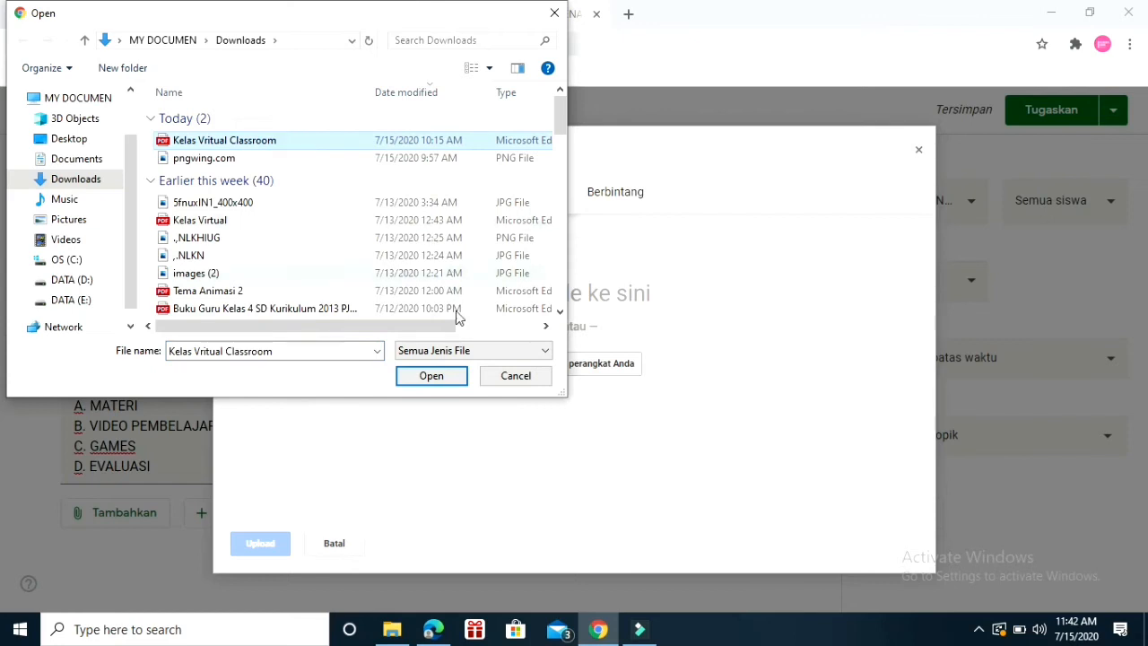
{"action": "left_click", "coordinate": [440, 380]}
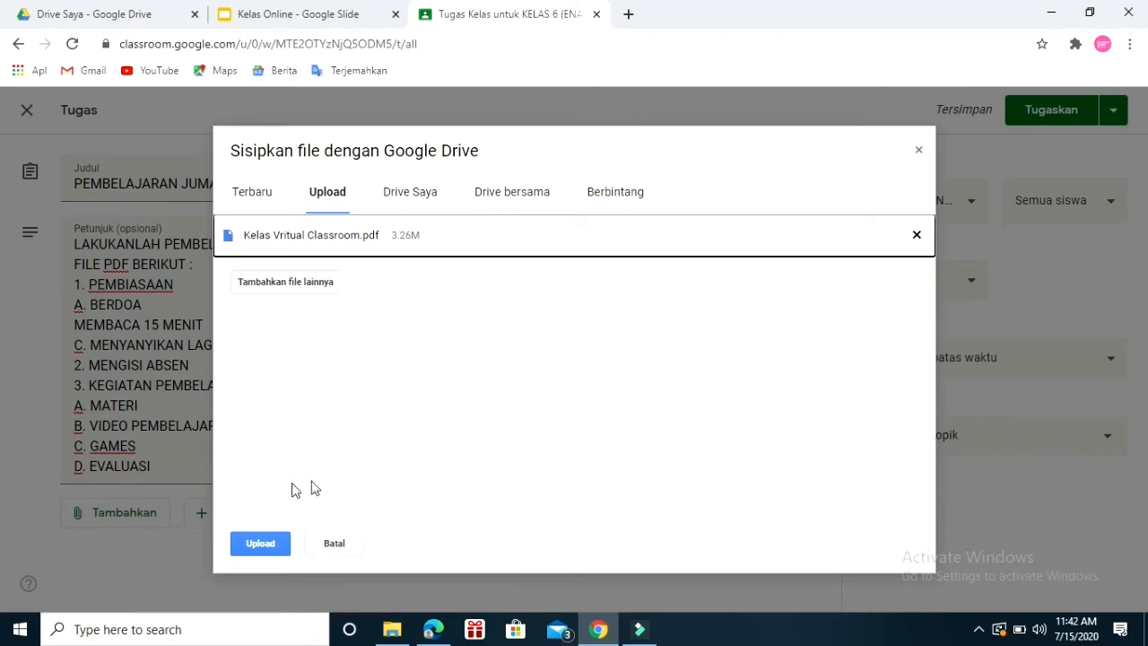
{"action": "left_click", "coordinate": [267, 547]}
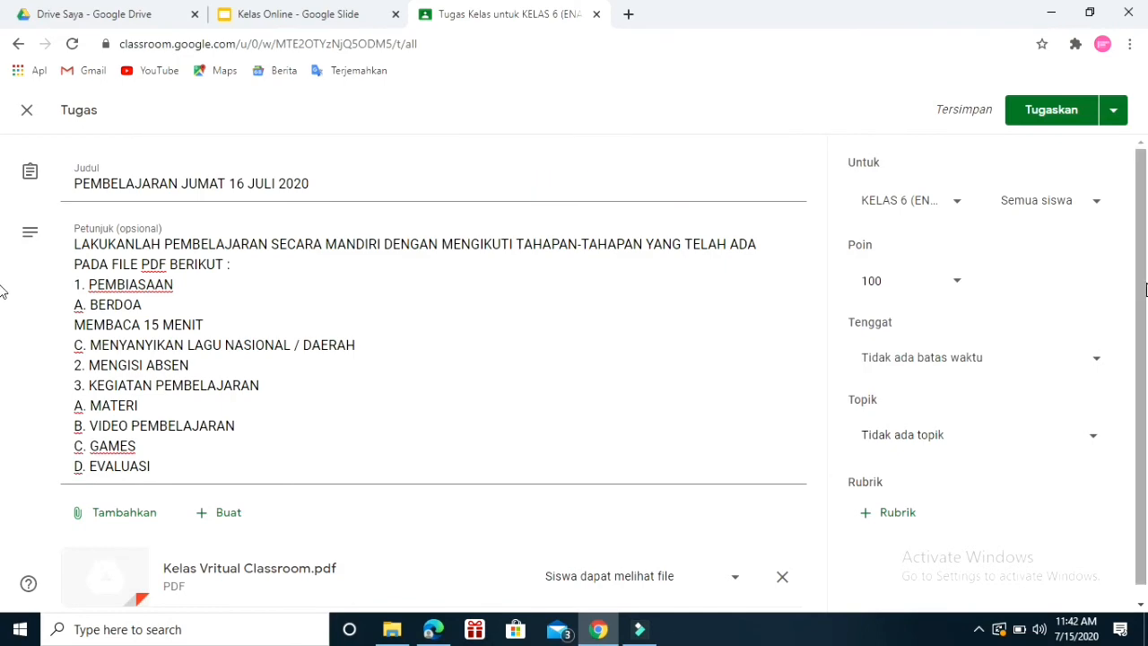
Set the assignment's due date to 16 Jul 2020 at 14:00 and its topic to "MATERI PEMBELAJRAN KELAS 6 (ENAM)".
{"action": "scroll", "coordinate": [2, 377], "scroll_direction": "down", "scroll_amount": 1}
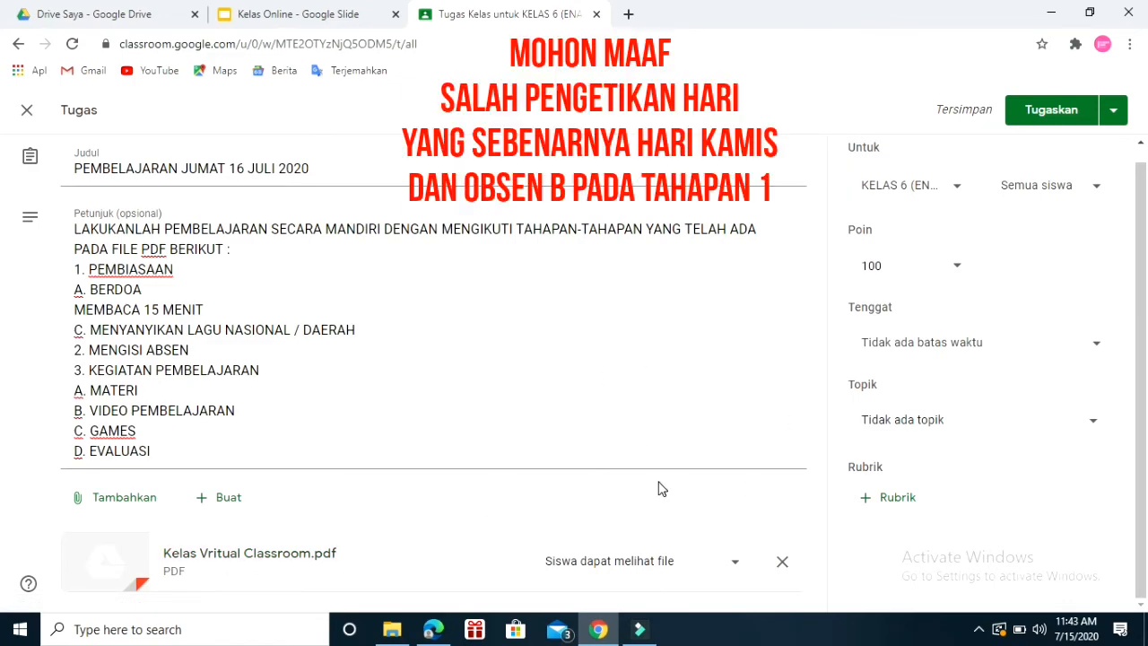
{"action": "left_click", "coordinate": [1092, 345]}
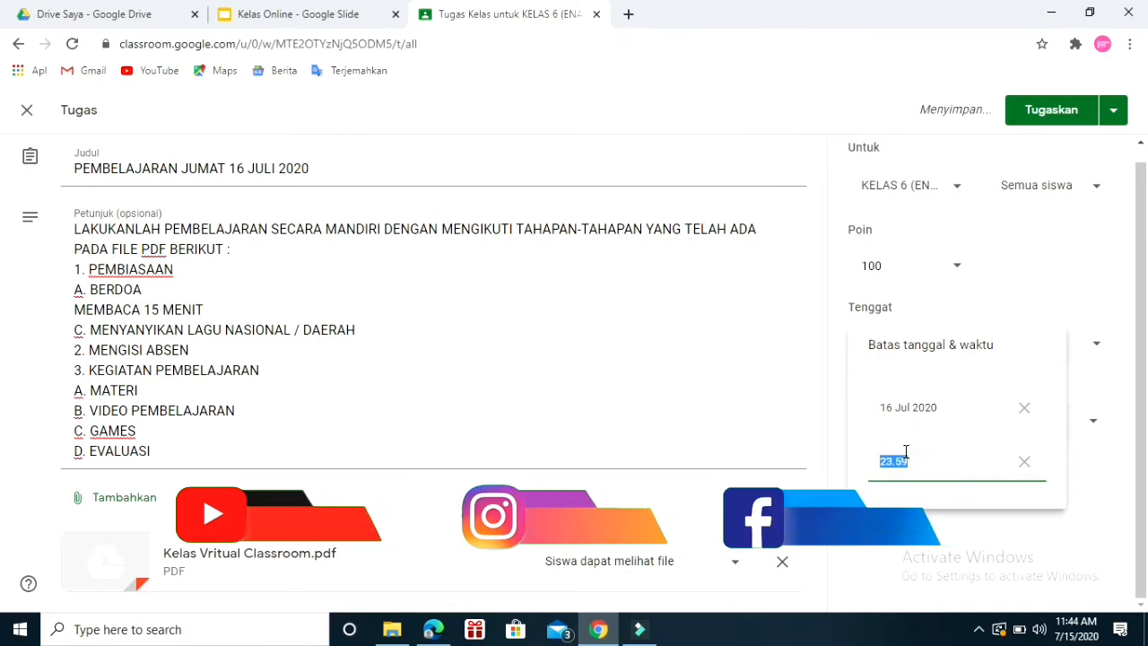
{"action": "type", "text": "14:00"}
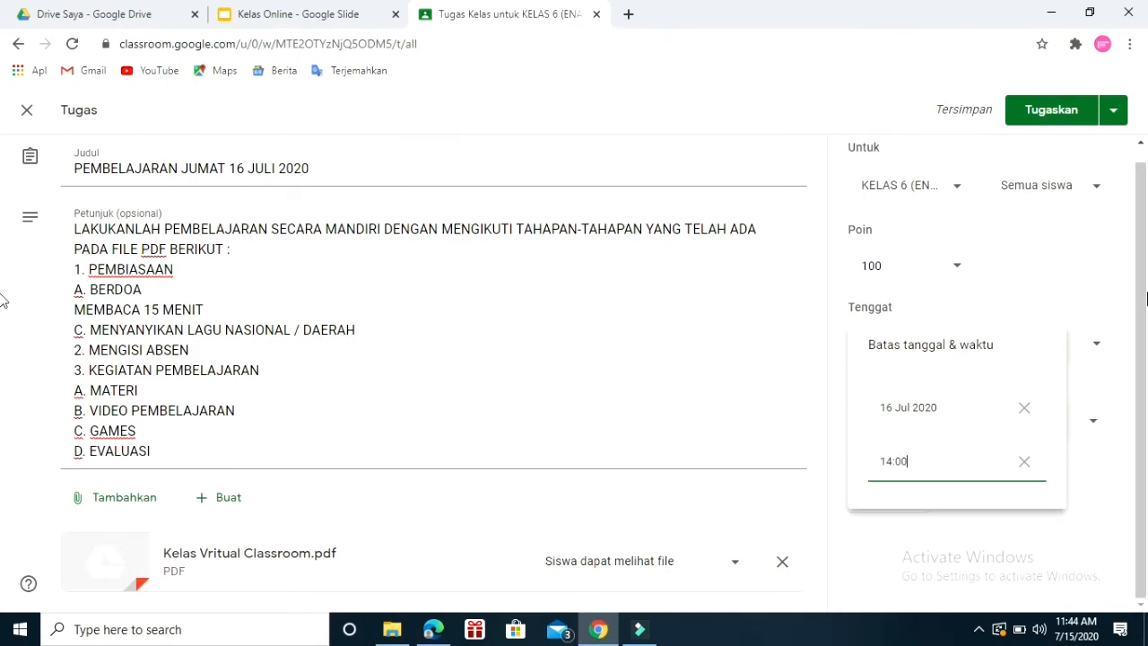
{"action": "left_click", "coordinate": [1146, 283]}
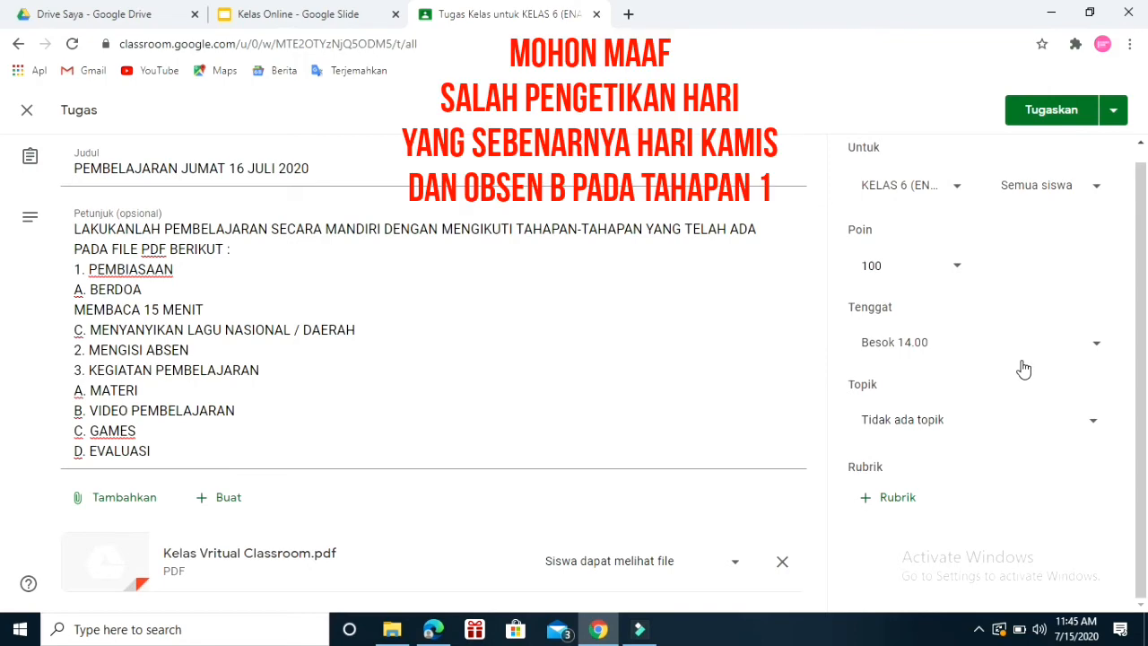
{"action": "left_click", "coordinate": [1092, 426]}
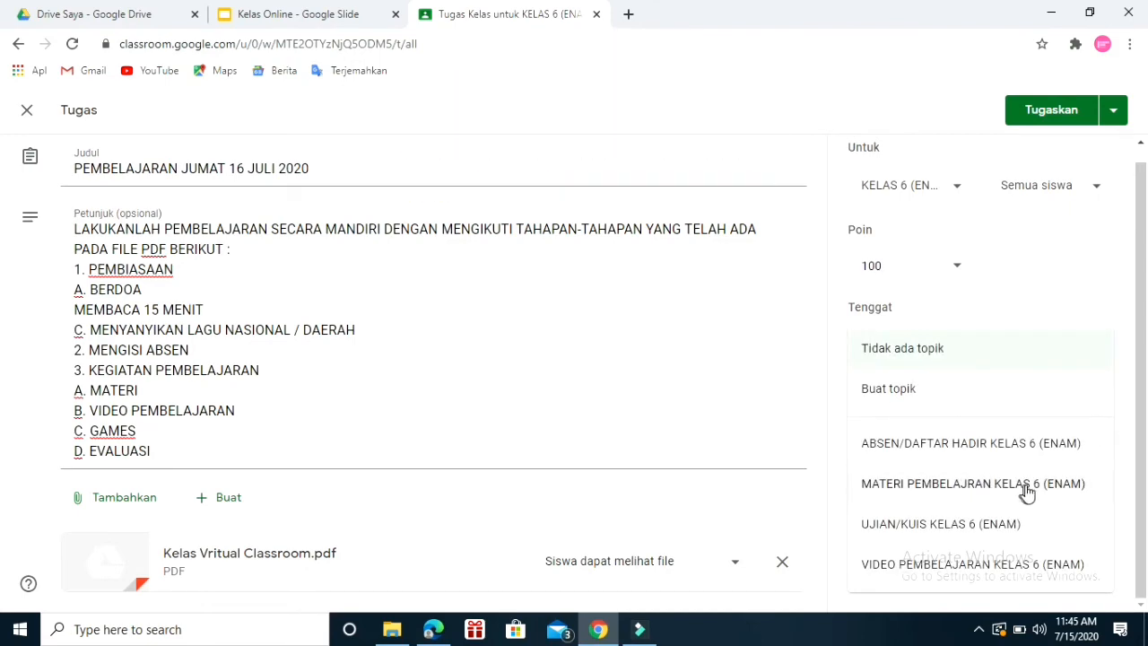
{"action": "left_click", "coordinate": [973, 495]}
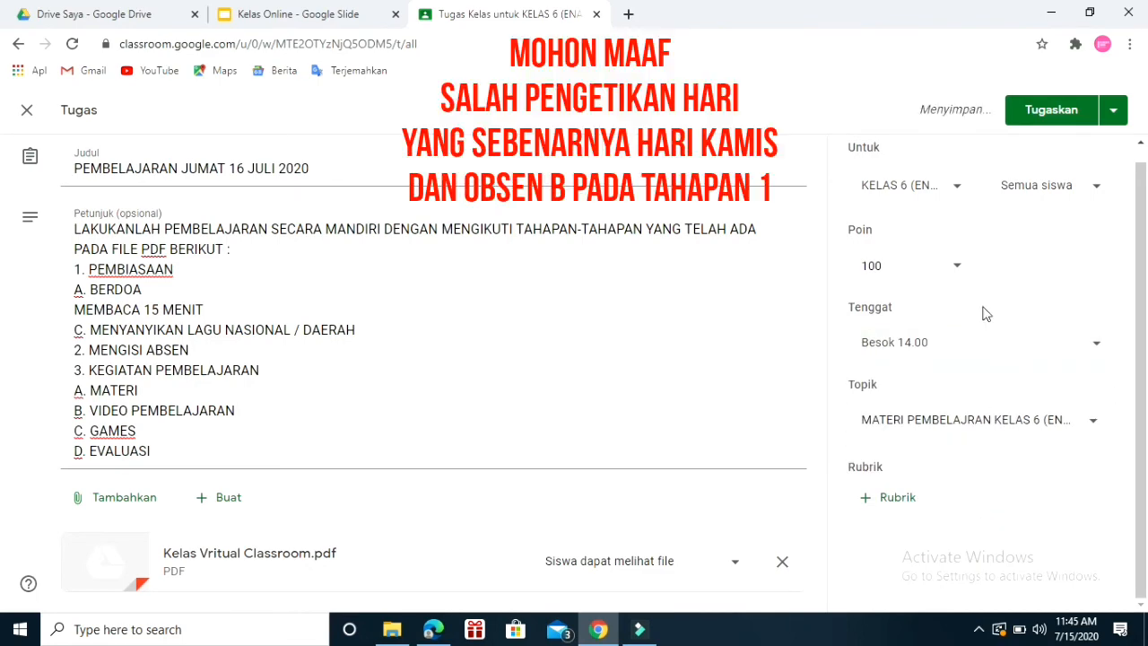
Check which students and which classes the assignment is addressed to, without changing the selections.
{"action": "left_click", "coordinate": [1096, 188]}
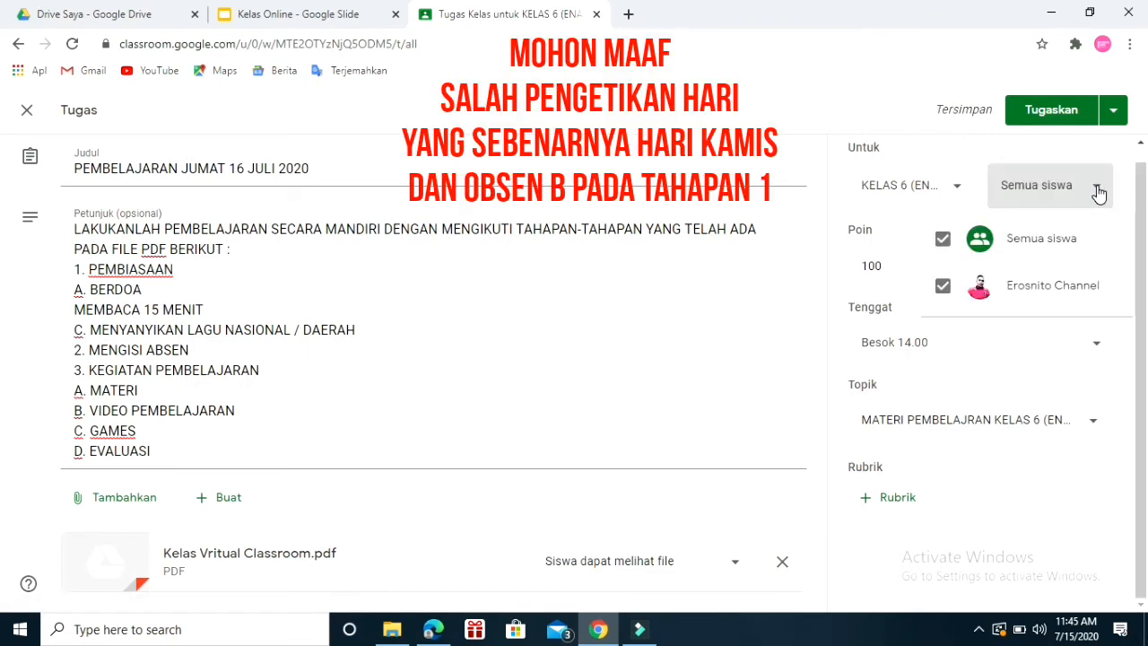
{"action": "left_click", "coordinate": [1097, 191]}
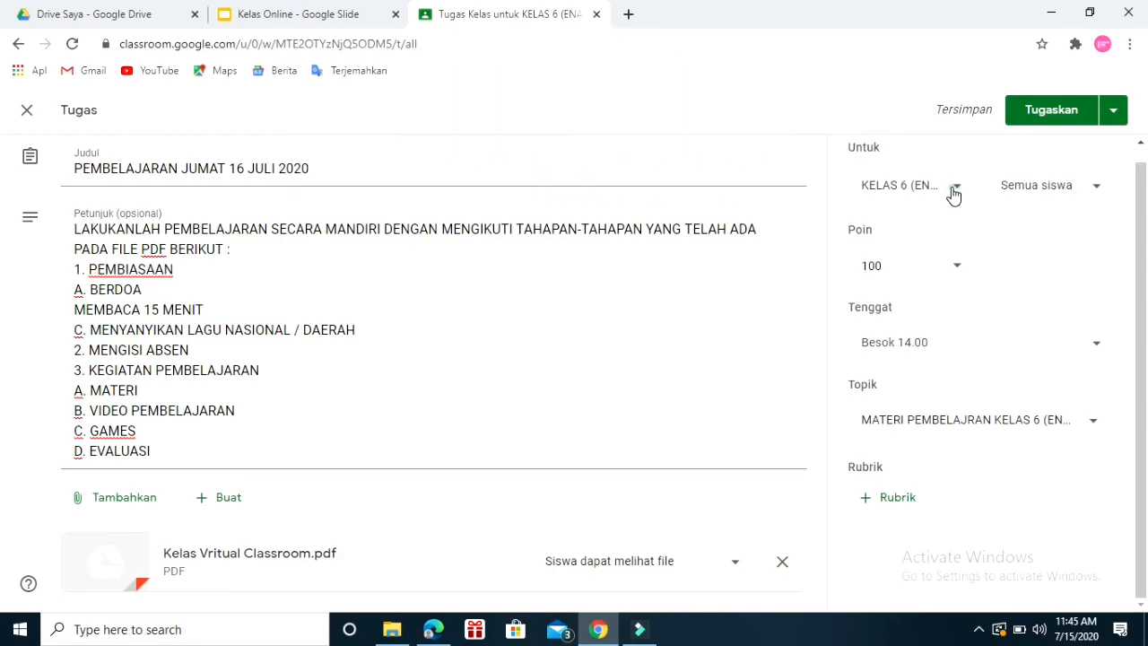
{"action": "left_click", "coordinate": [953, 190]}
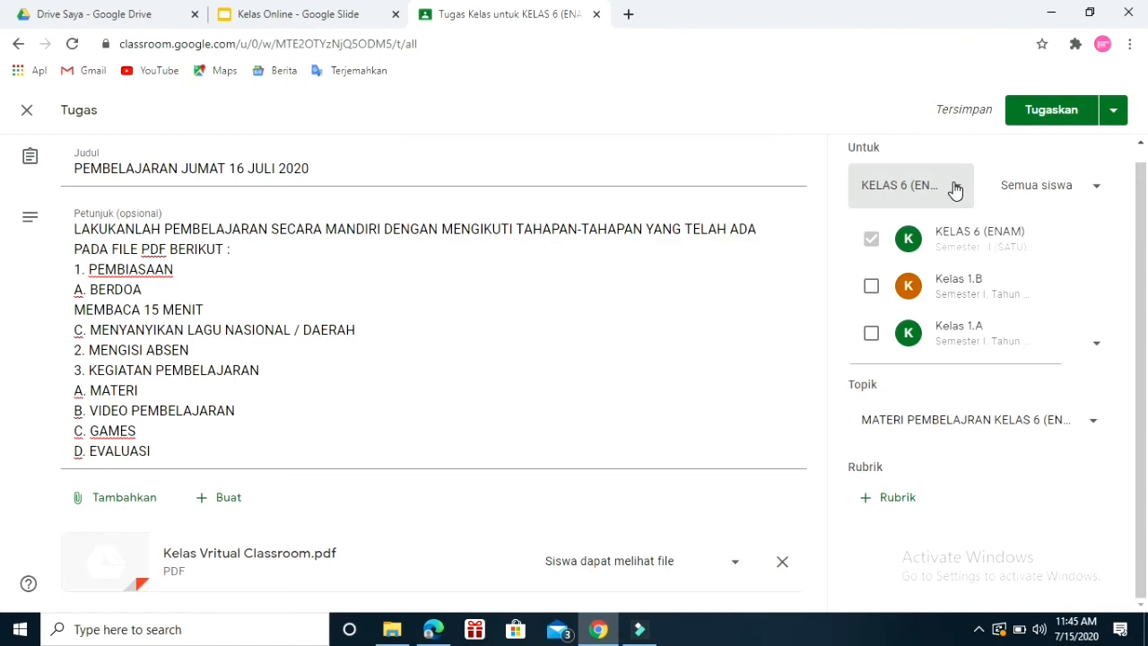
{"action": "left_click", "coordinate": [952, 186]}
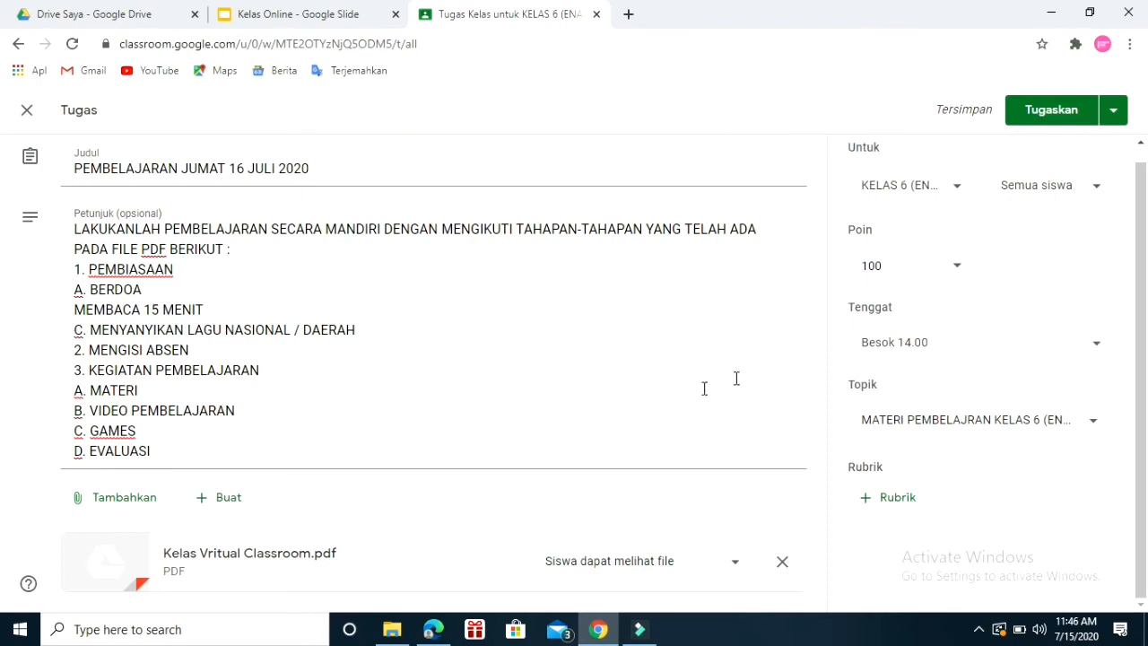
Publish the assignment to the class and locate it in the classwork list under its topic.
{"action": "left_click", "coordinate": [1049, 116]}
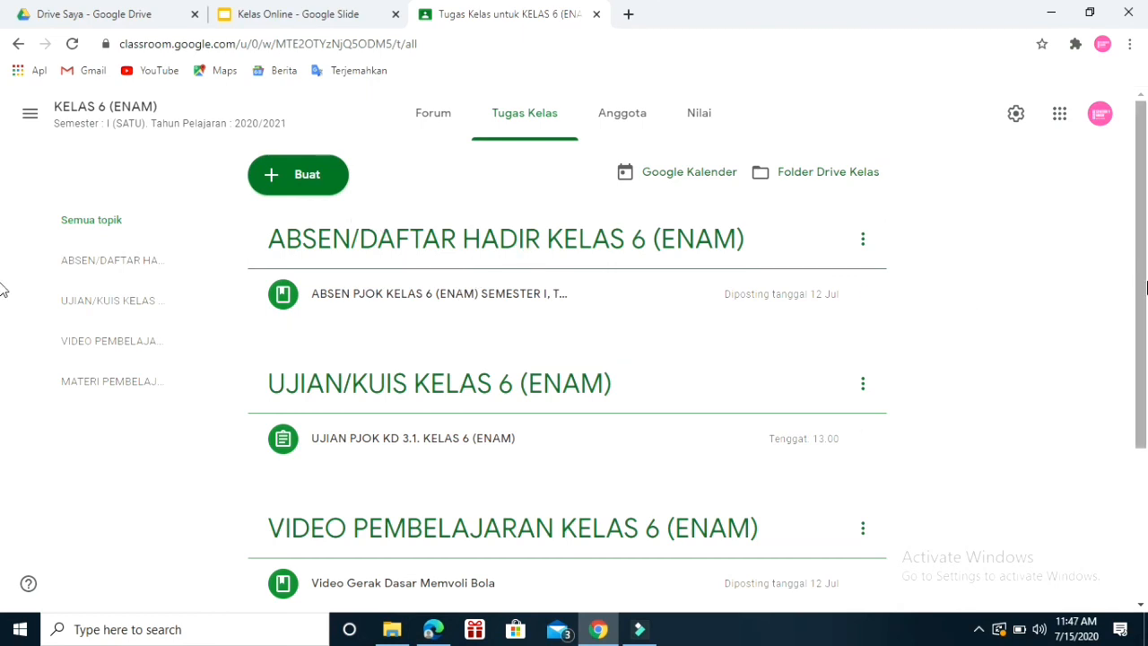
{"action": "scroll", "coordinate": [2, 285], "scroll_direction": "down", "scroll_amount": 3}
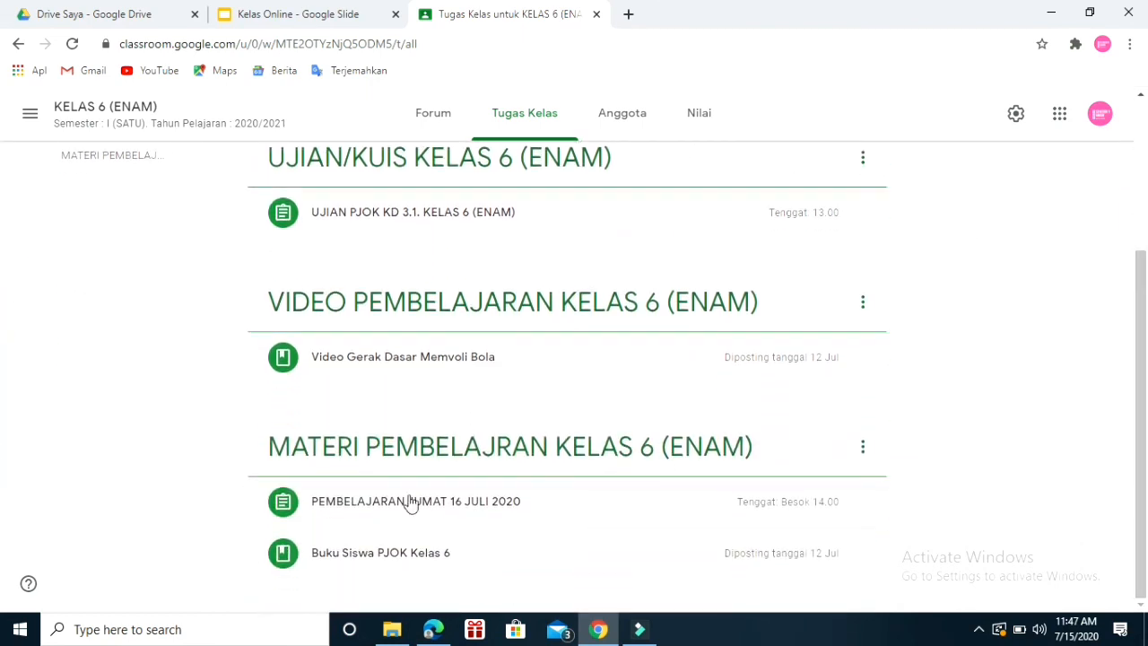